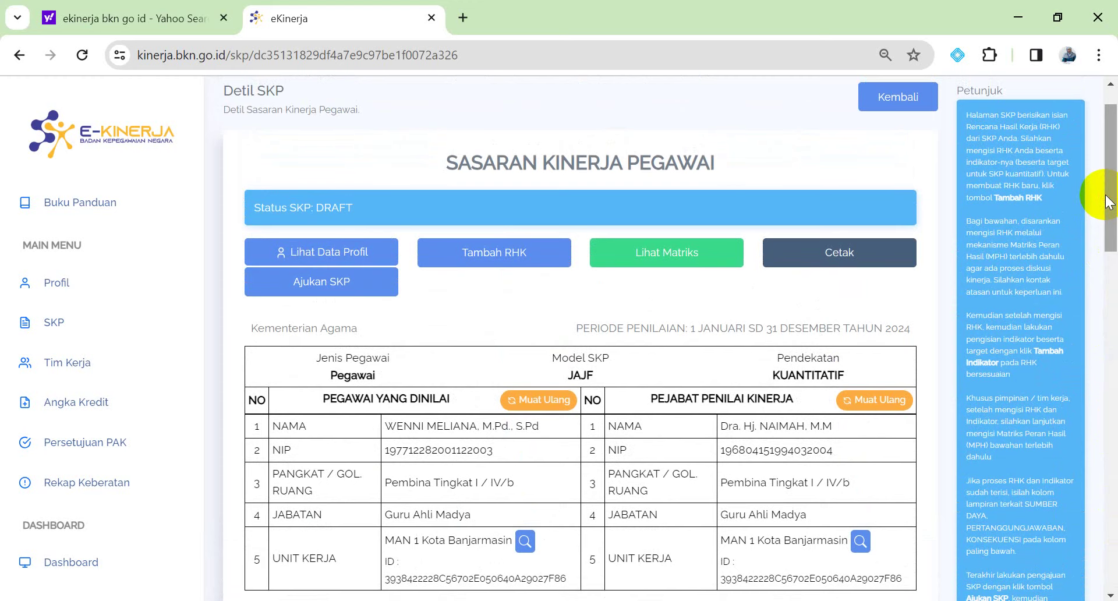
- Start a new RHK entry and browse the superior's work-result plans available for intervention
{"action": "left_click_drag", "start_coordinate": [1110, 156], "coordinate": [1112, 143]}
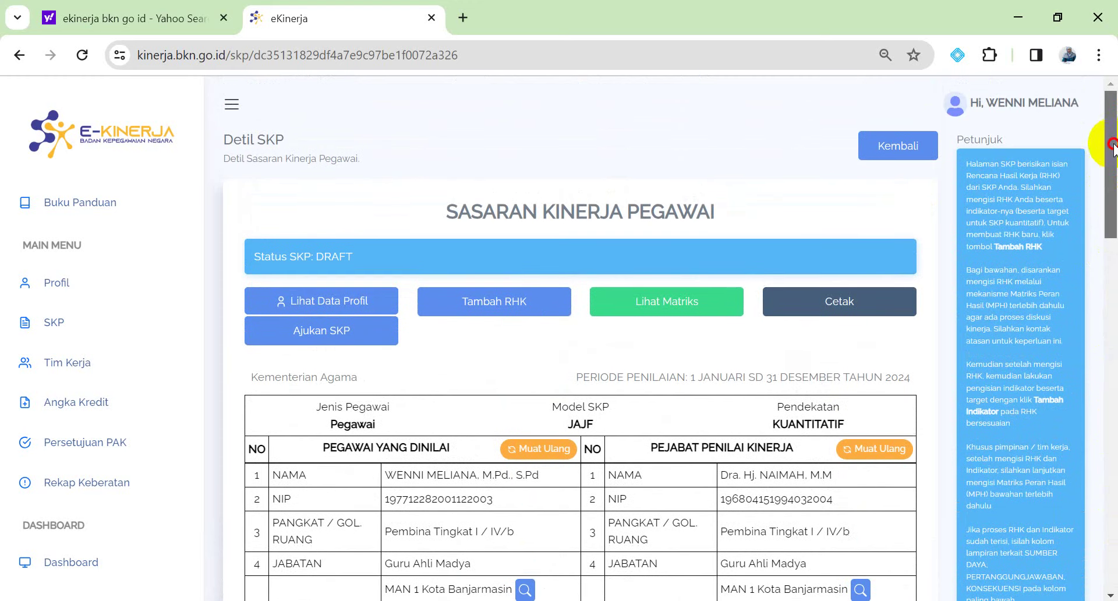
{"action": "left_click", "coordinate": [483, 308]}
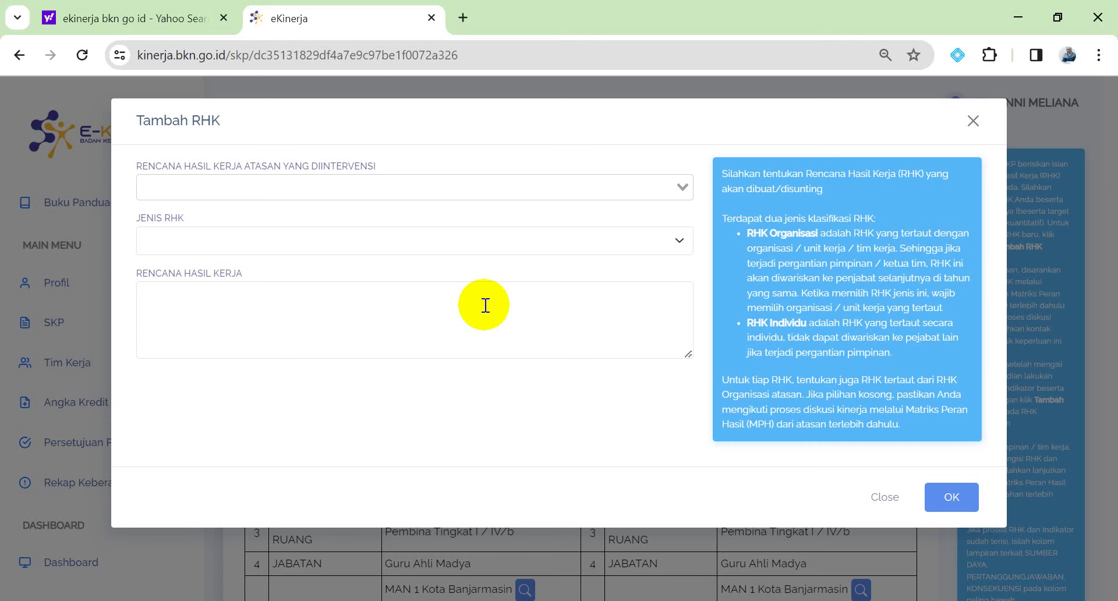
{"action": "left_click", "coordinate": [684, 185]}
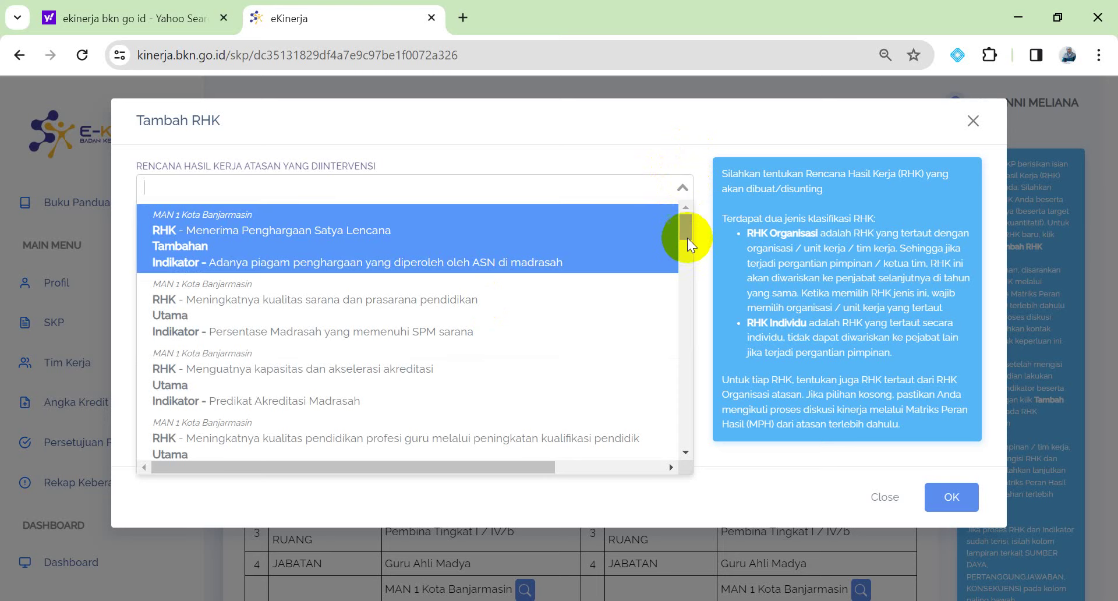
{"action": "left_click_drag", "start_coordinate": [686, 237], "coordinate": [686, 248]}
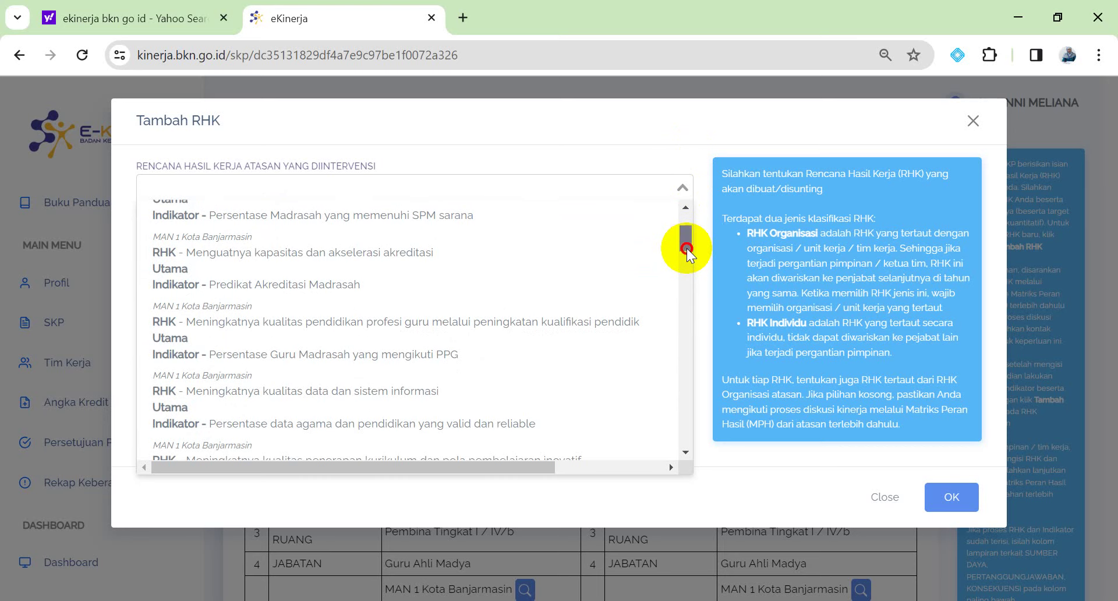
{"action": "left_click_drag", "start_coordinate": [687, 248], "coordinate": [685, 257]}
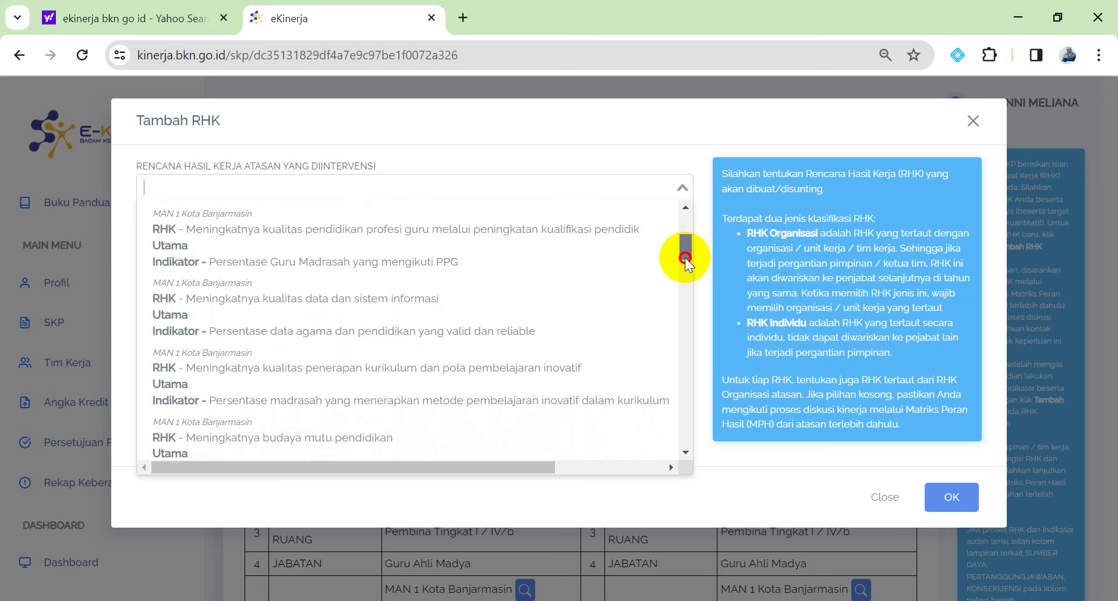
{"action": "left_click_drag", "start_coordinate": [684, 258], "coordinate": [683, 263]}
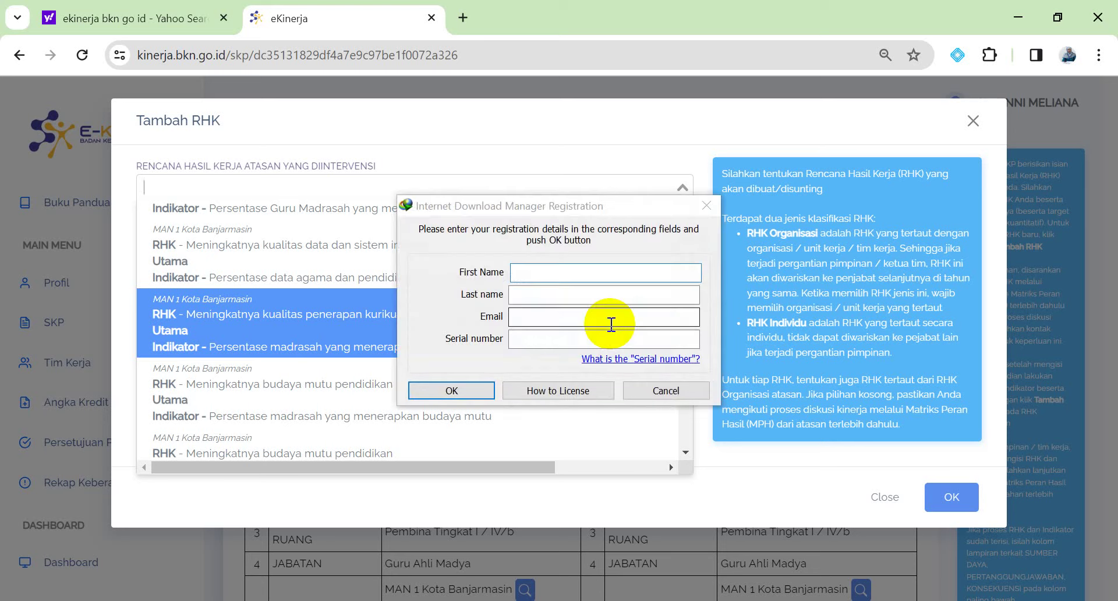
- Dismiss the Internet Download Manager registration dialog and its follow-up notice
{"action": "left_click", "coordinate": [705, 210]}
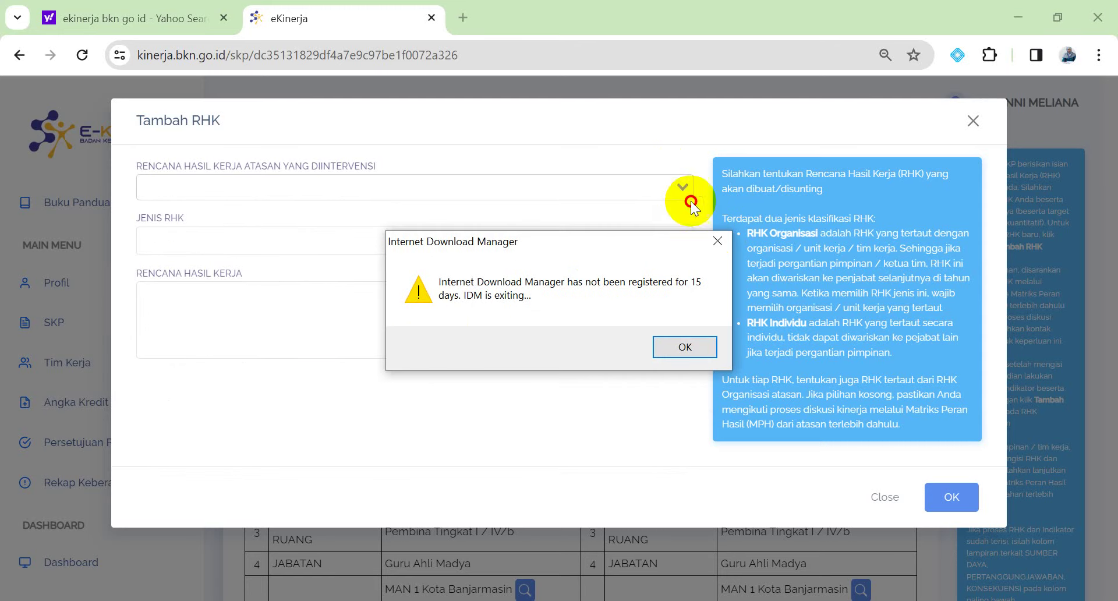
{"action": "left_click", "coordinate": [716, 240]}
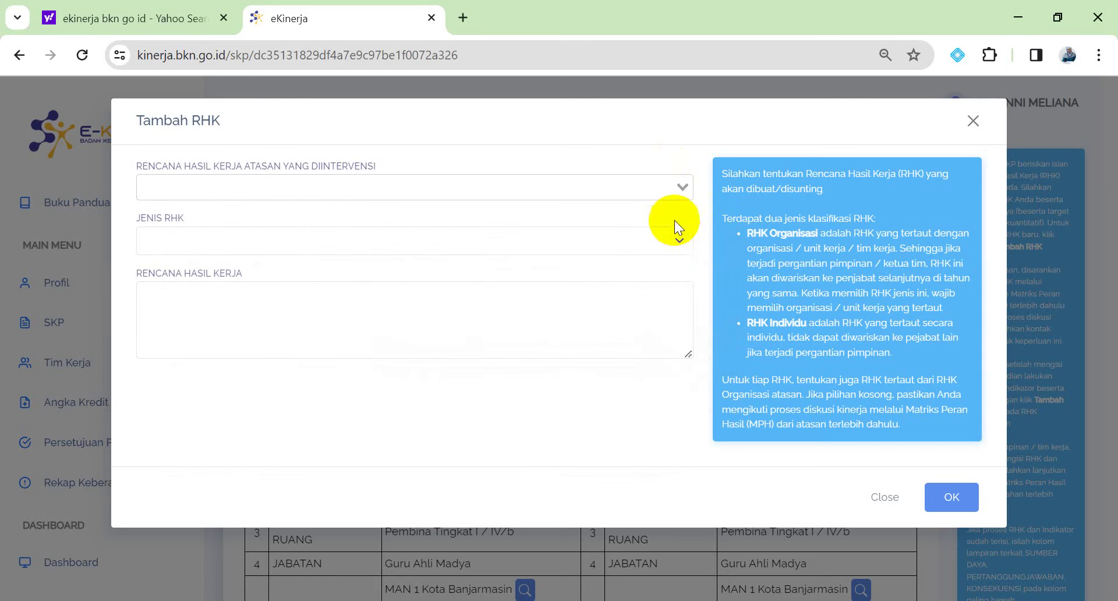
- Choose the superior's plan "Persentase madrasah yang menerapkan metode pembelajaran inovatif dalam kurikulum" and set the RHK type to Utama
{"action": "left_click", "coordinate": [678, 190]}
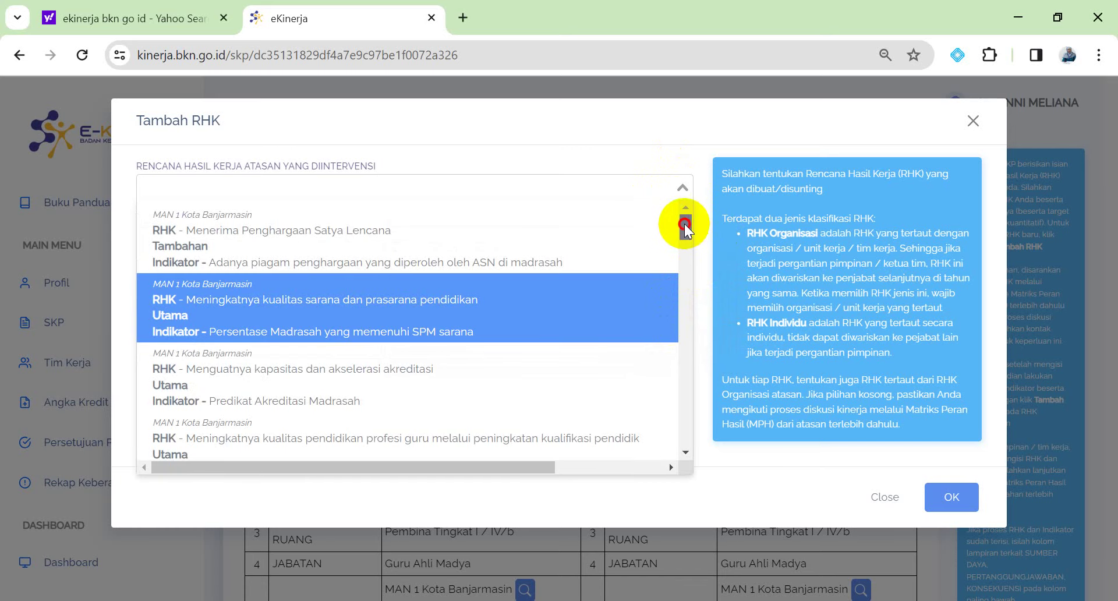
{"action": "mouse_move", "coordinate": [685, 224]}
{"action": "left_mouse_down"}
{"action": "mouse_move", "coordinate": [685, 236]}
{"action": "mouse_move", "coordinate": [685, 220]}
{"action": "left_mouse_up"}
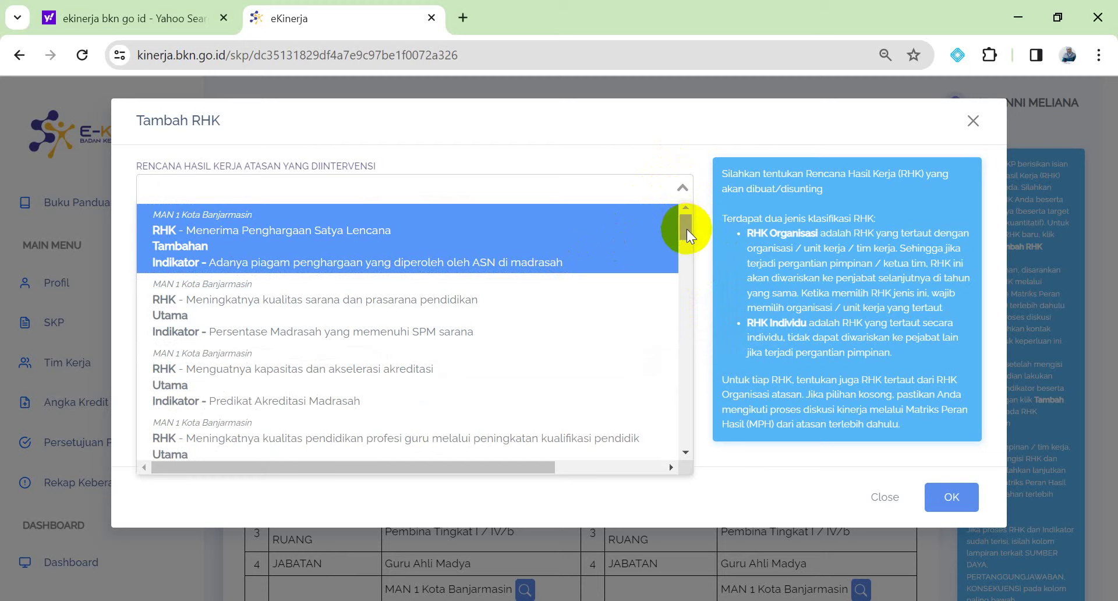
{"action": "left_click_drag", "start_coordinate": [686, 229], "coordinate": [683, 261]}
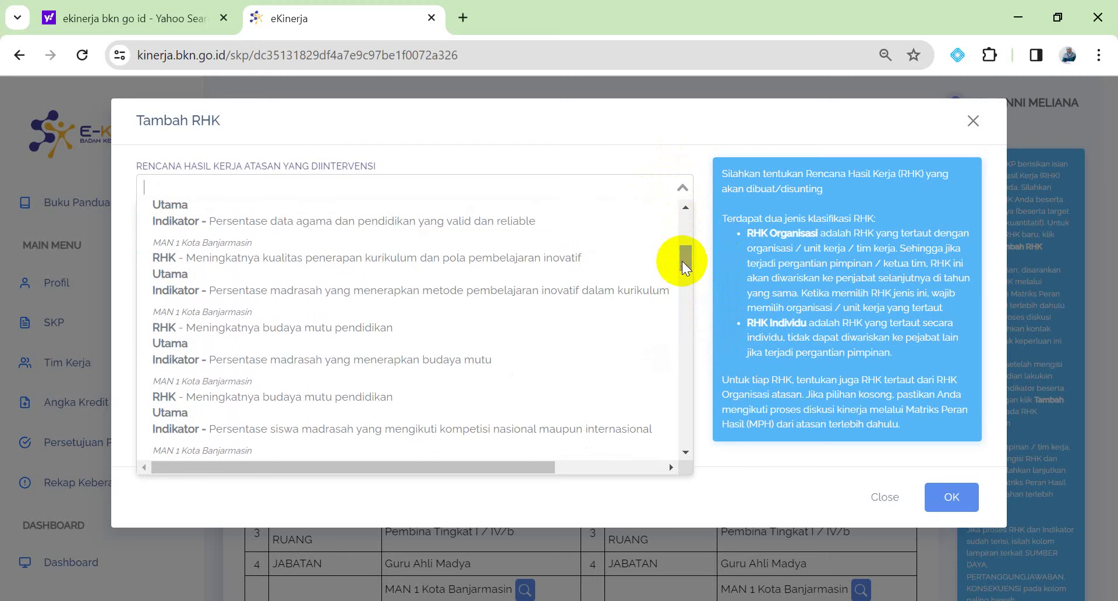
{"action": "left_click", "coordinate": [587, 294]}
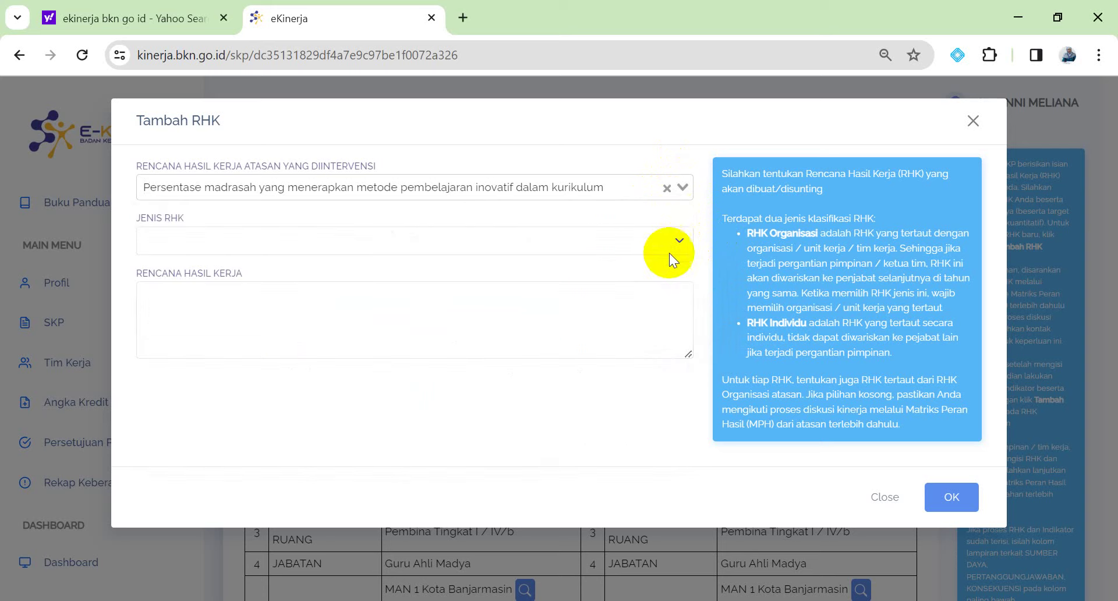
{"action": "left_click", "coordinate": [680, 236]}
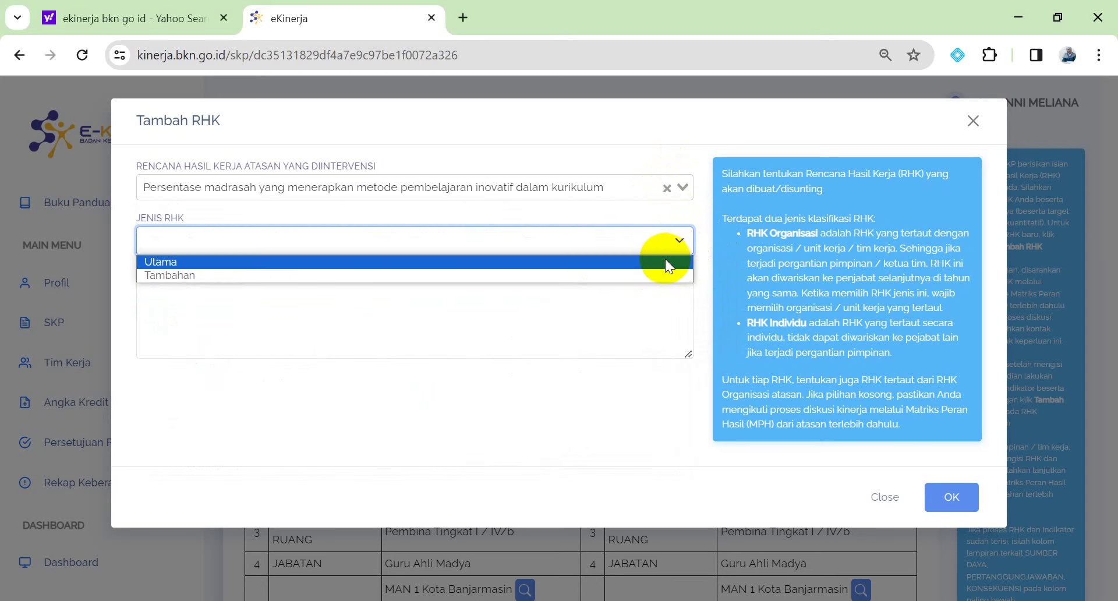
{"action": "left_click", "coordinate": [665, 261]}
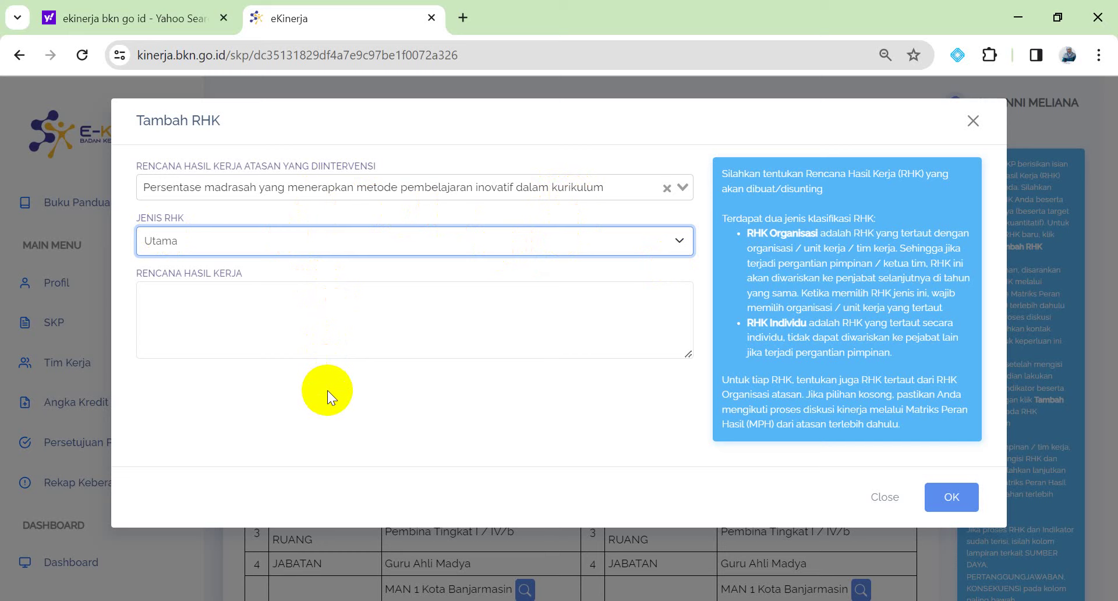
- Copy the first main Rencana Hasil Kerja text from the 2023 SKP PDF in Firefox into the new RHK's Rencana Hasil Kerja in eKinerja
{"action": "mouse_move", "coordinate": [275, 600]}
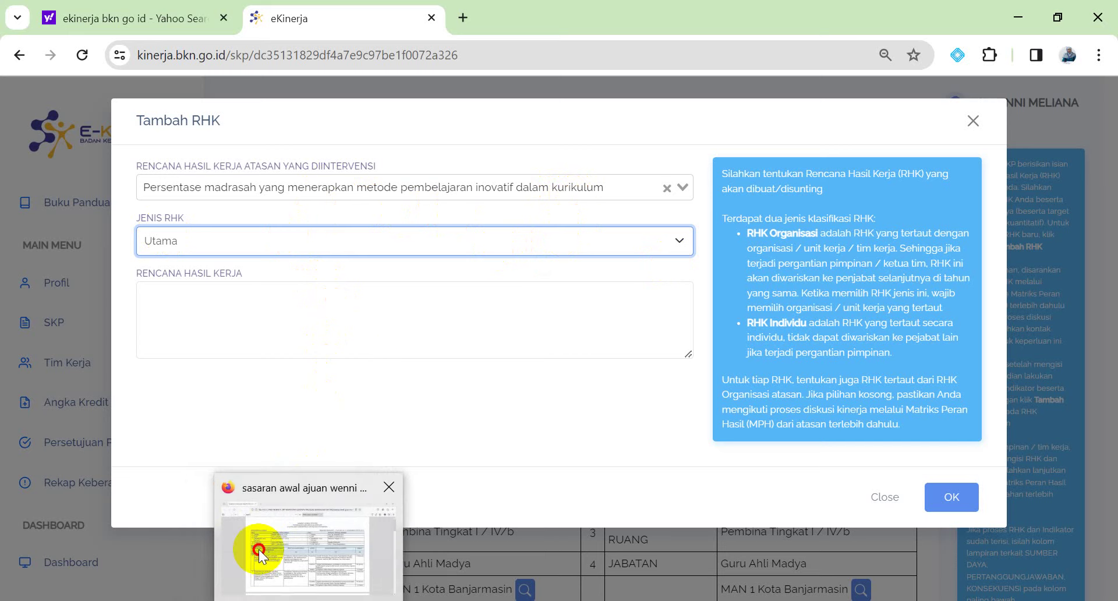
{"action": "left_click", "coordinate": [260, 549]}
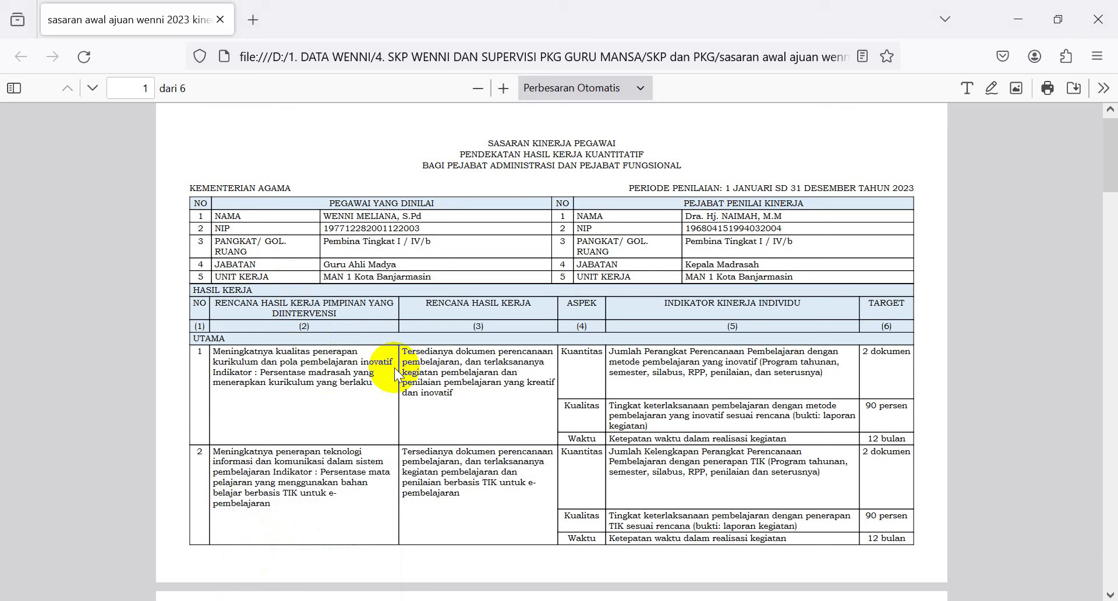
{"action": "left_click_drag", "start_coordinate": [404, 352], "coordinate": [442, 388]}
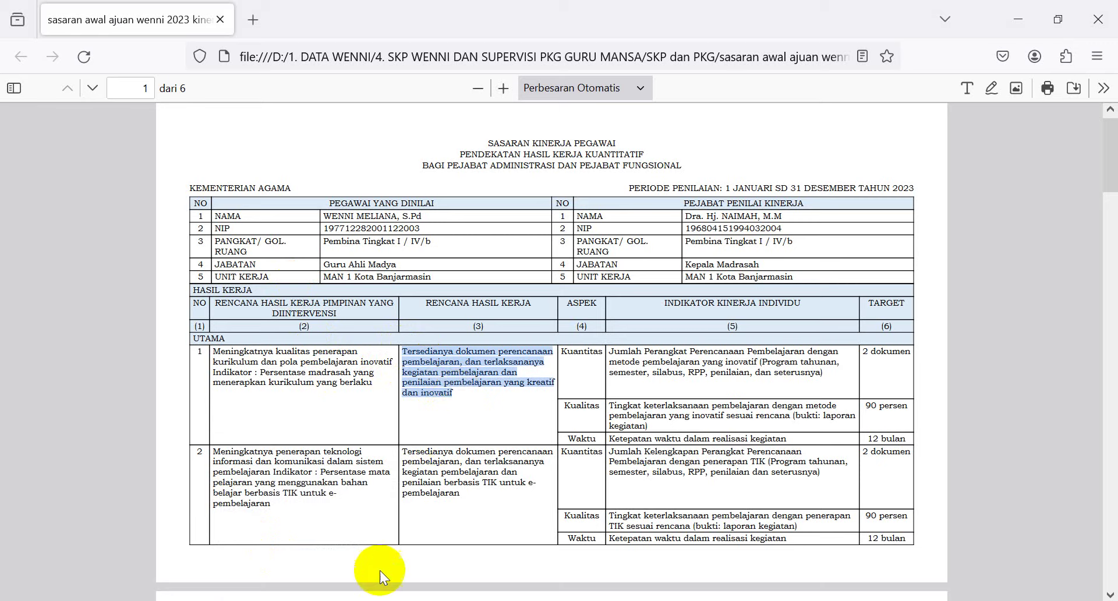
{"action": "left_click", "coordinate": [366, 554]}
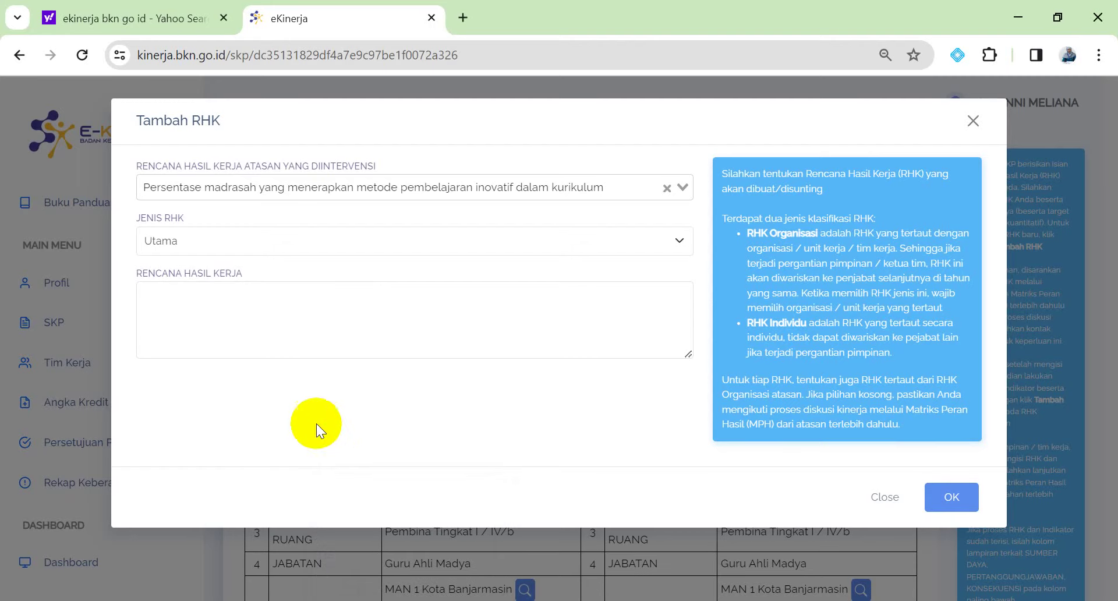
{"action": "left_click", "coordinate": [206, 310]}
{"action": "key", "text": "ctrl+v"}
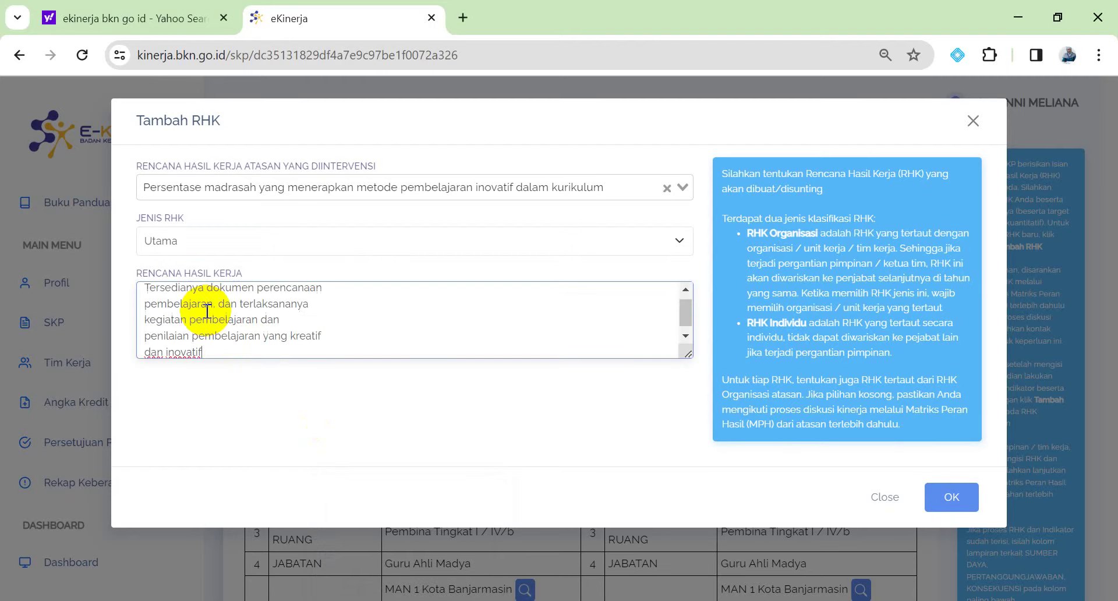
- Remove the unwanted line breaks from the pasted Rencana Hasil Kerja text and save the RHK
{"action": "left_click", "coordinate": [146, 303]}
{"action": "key", "text": "BackSpace"}
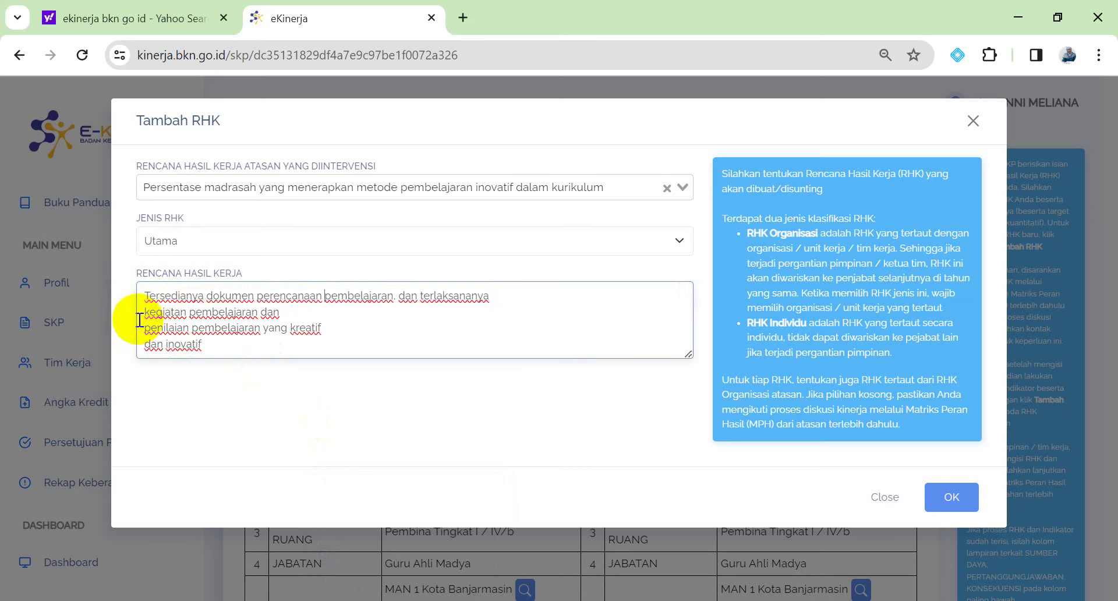
{"action": "left_click", "coordinate": [141, 328]}
{"action": "key", "text": "BackSpace"}
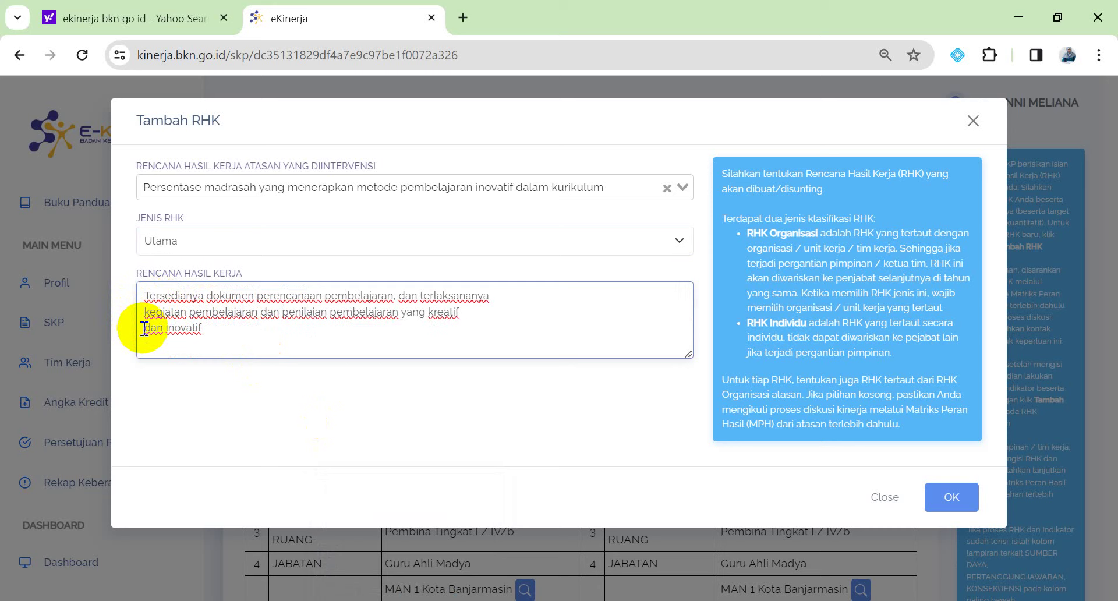
{"action": "key", "text": "BackSpace"}
{"action": "left_click", "coordinate": [144, 328]}
{"action": "key", "text": "BackSpace"}
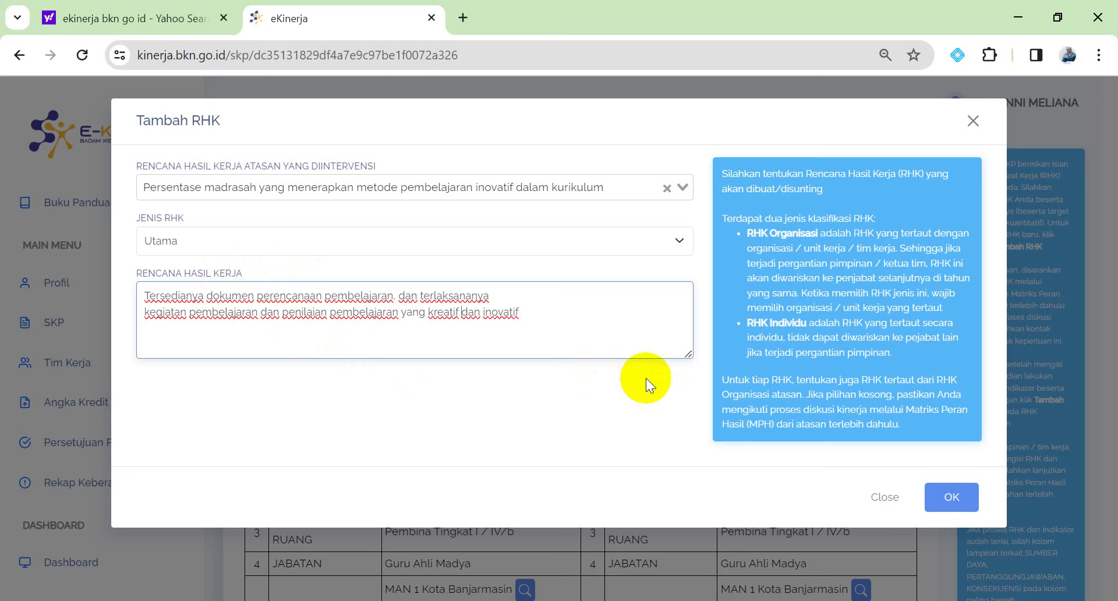
{"action": "left_click", "coordinate": [946, 499]}
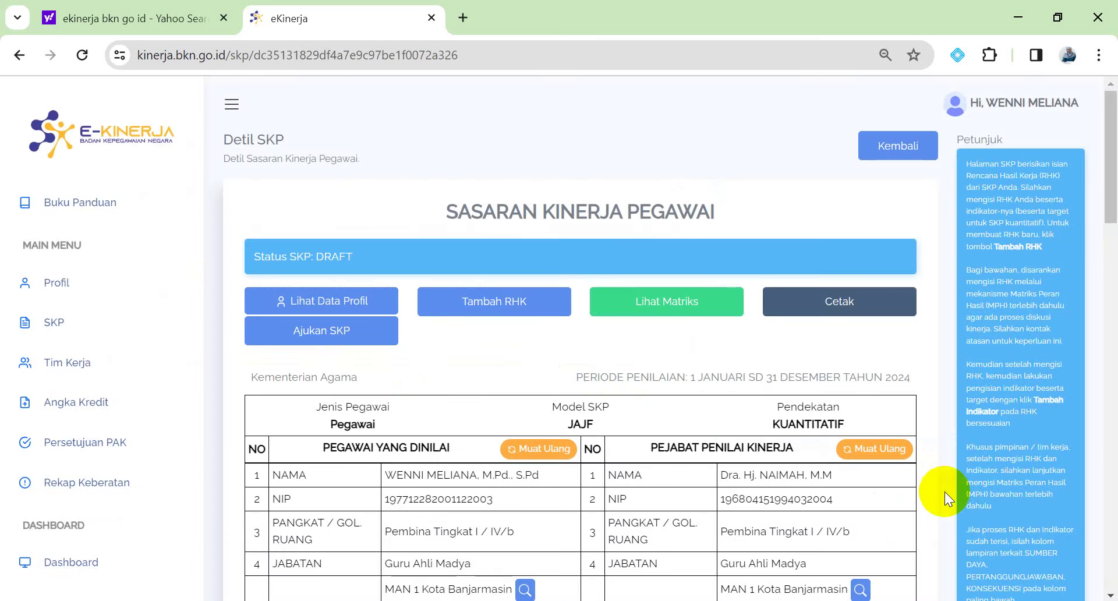
- Start a new indicator for the first main RHK under Hasil Kerja and set its aspect to Kuantitas
{"action": "left_click_drag", "start_coordinate": [1109, 105], "coordinate": [1109, 232]}
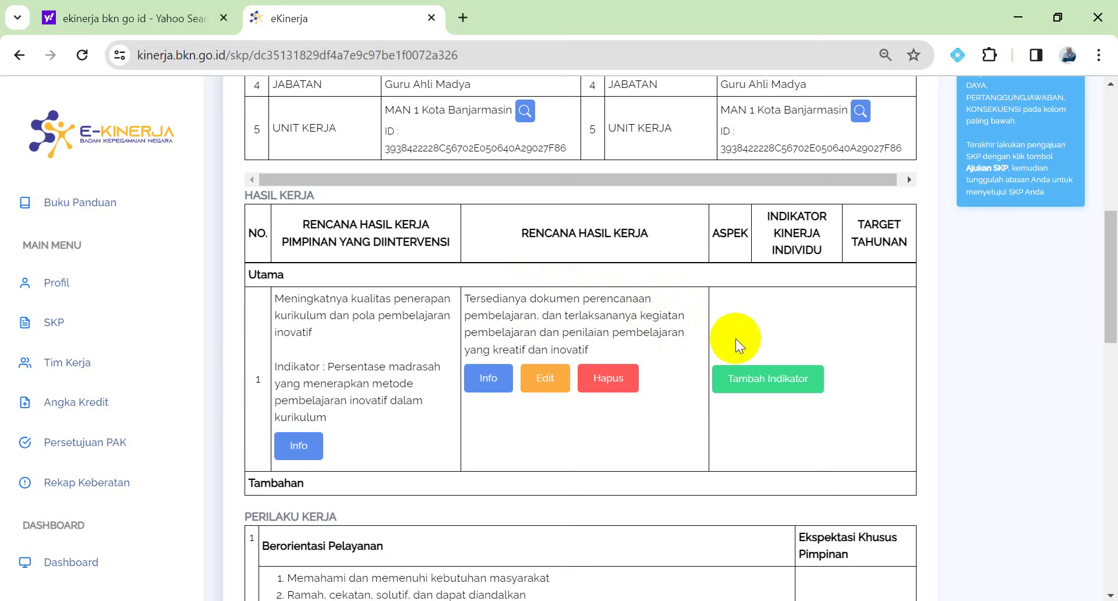
{"action": "left_click", "coordinate": [786, 381]}
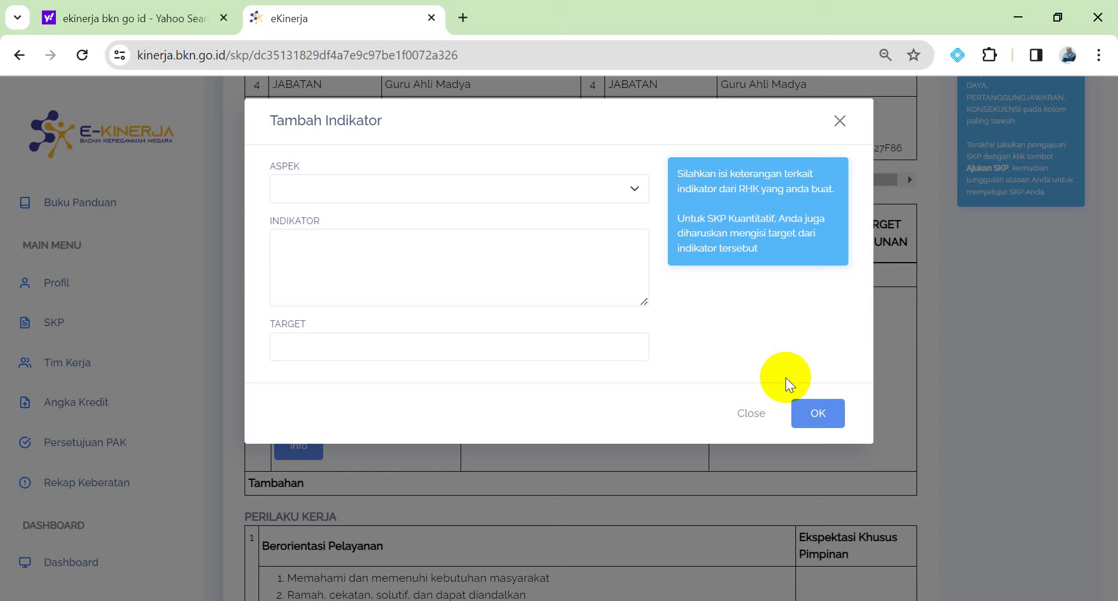
{"action": "left_click", "coordinate": [628, 189]}
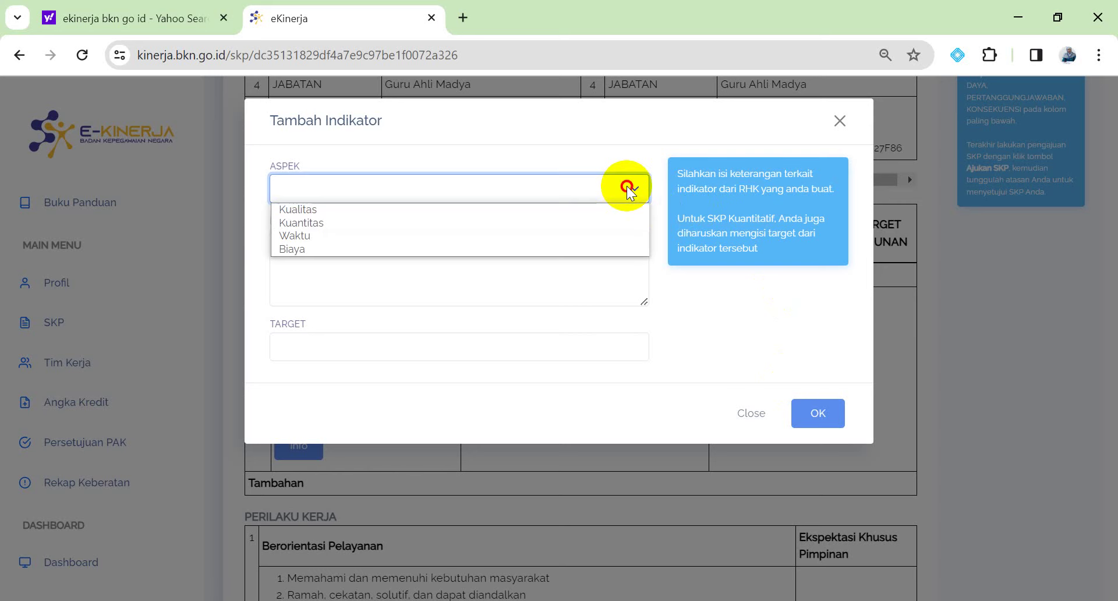
{"action": "left_click", "coordinate": [623, 223]}
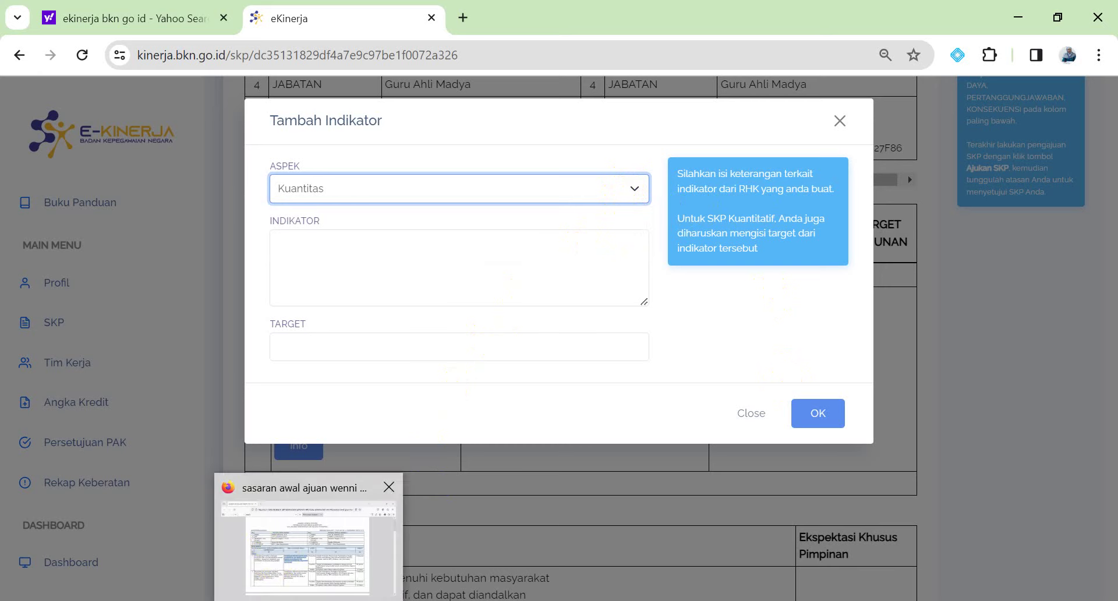
- Copy the first row's Kuantitas indicator text from the 2023 SKP PDF in Firefox into the new indicator's Indikator text in eKinerja
{"action": "left_click", "coordinate": [271, 553]}
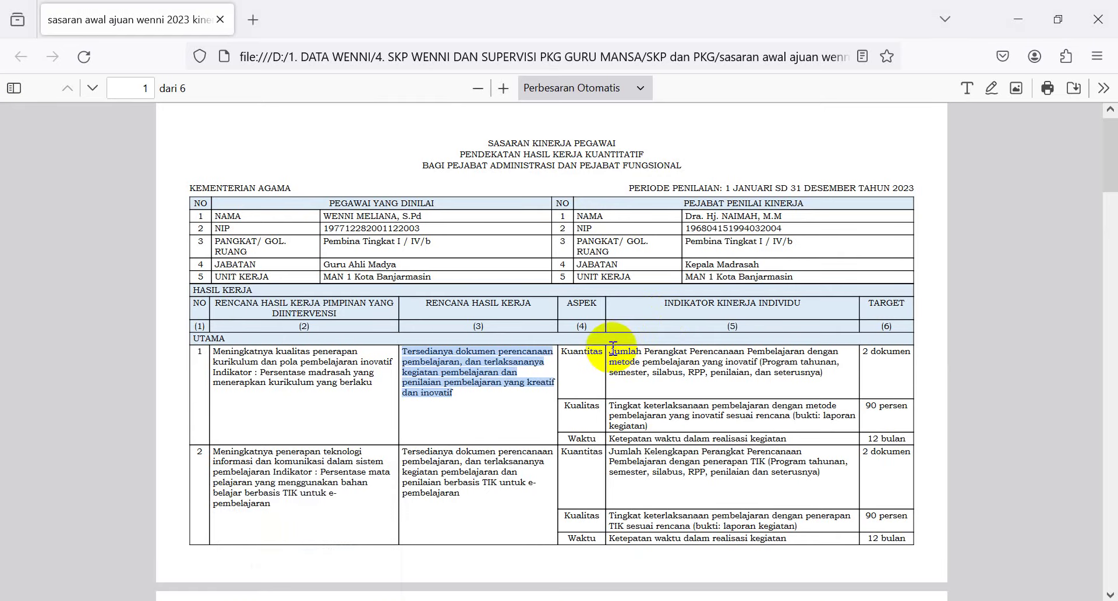
{"action": "left_click_drag", "start_coordinate": [608, 350], "coordinate": [826, 369]}
{"action": "key", "text": "ctrl+c"}
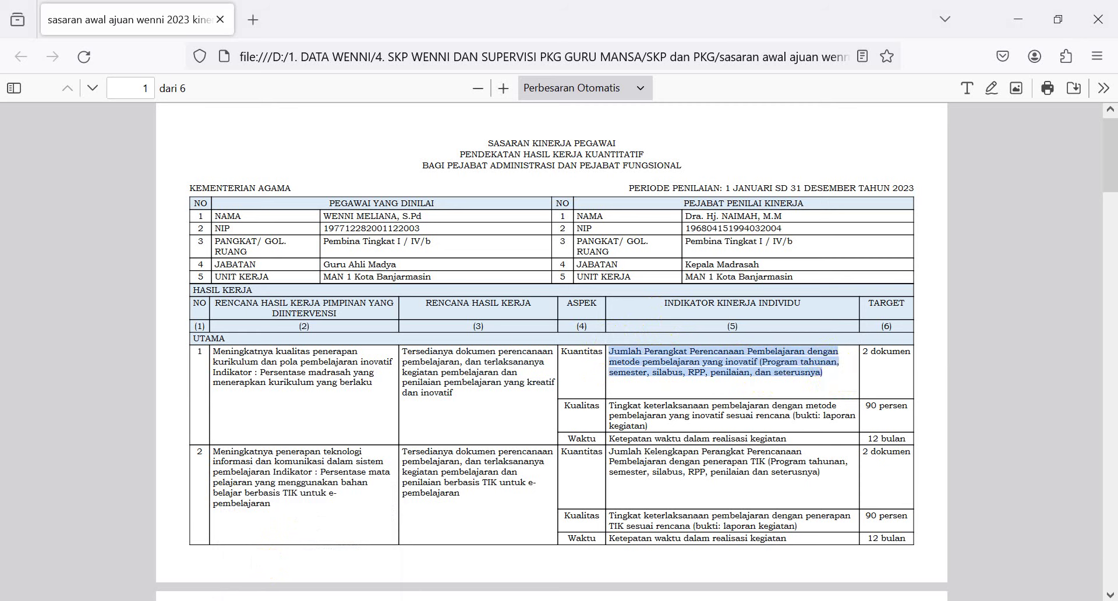
{"action": "left_click", "coordinate": [383, 550]}
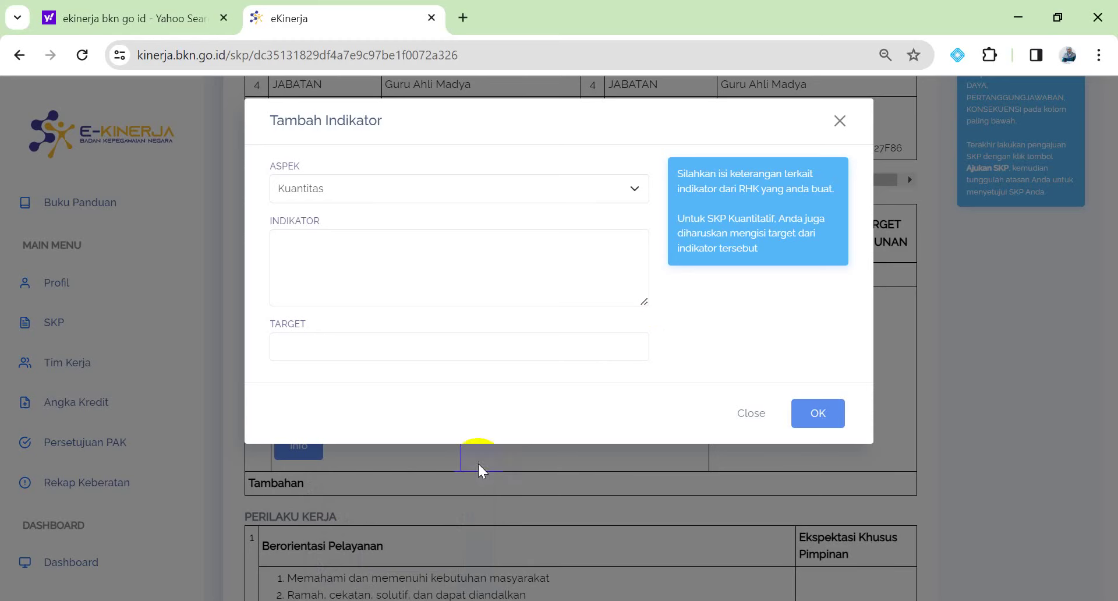
{"action": "left_click", "coordinate": [656, 307]}
{"action": "left_click", "coordinate": [322, 244]}
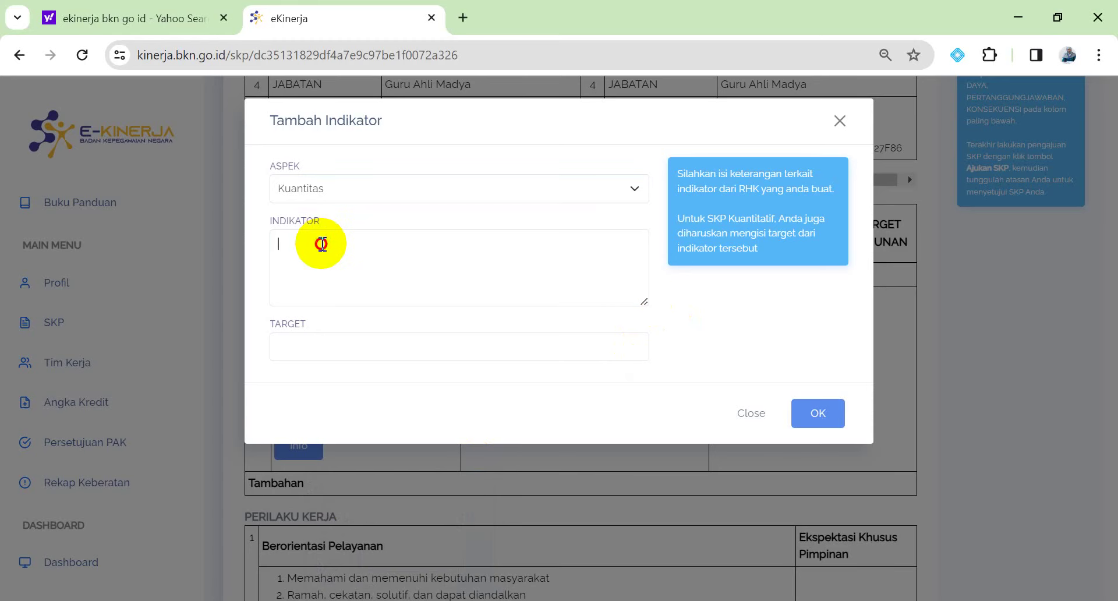
{"action": "key", "text": "ctrl+v"}
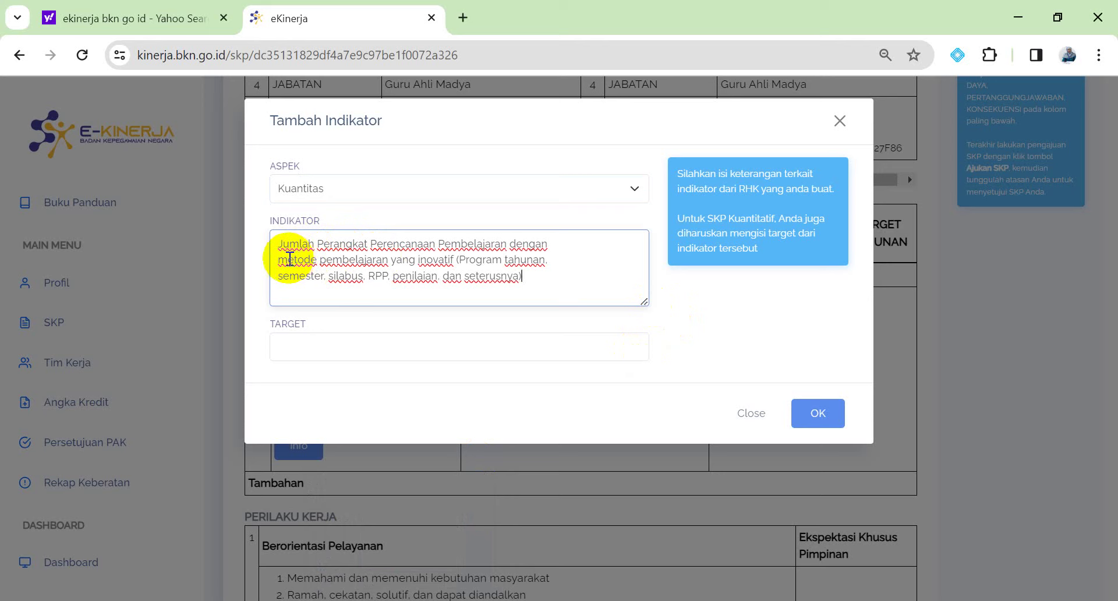
- Set the Kuantitas indicator's target to 2 dokumen
{"action": "left_click", "coordinate": [329, 351]}
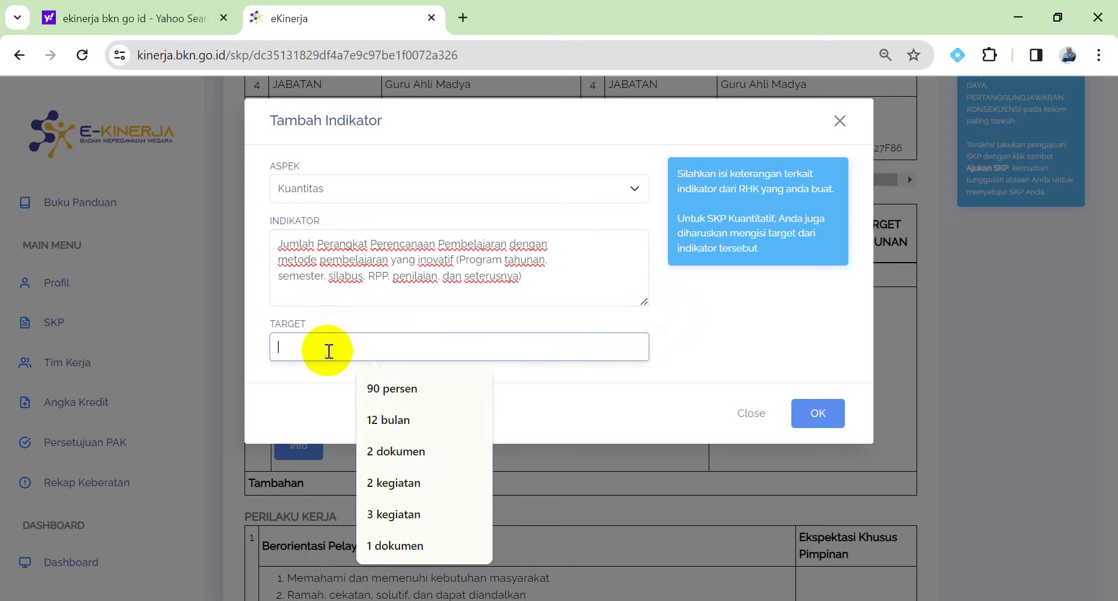
{"action": "left_click", "coordinate": [393, 457]}
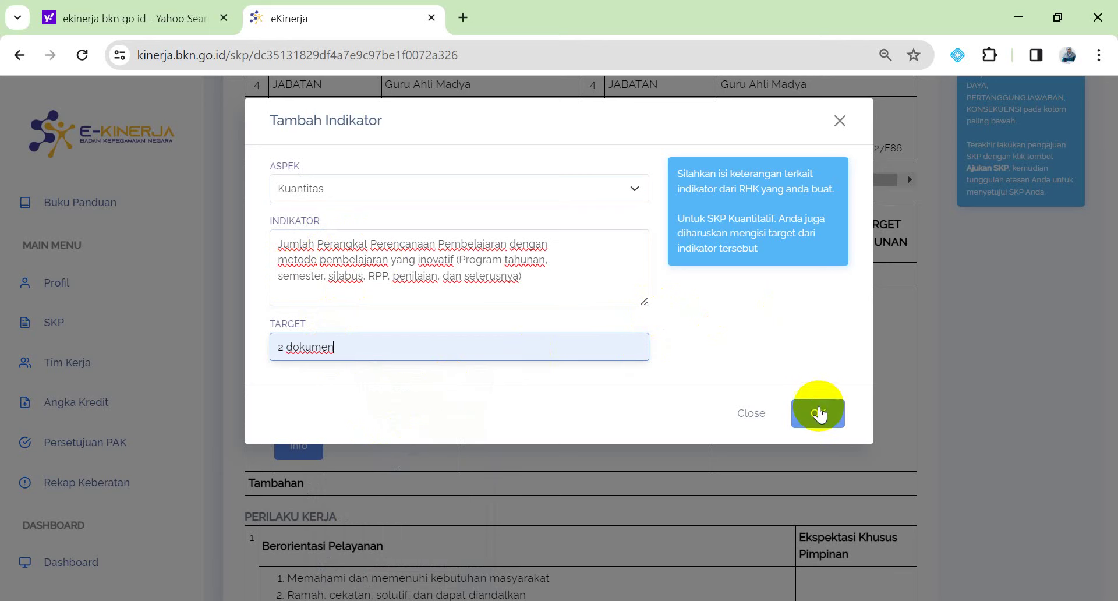
{"action": "mouse_move", "coordinate": [317, 599]}
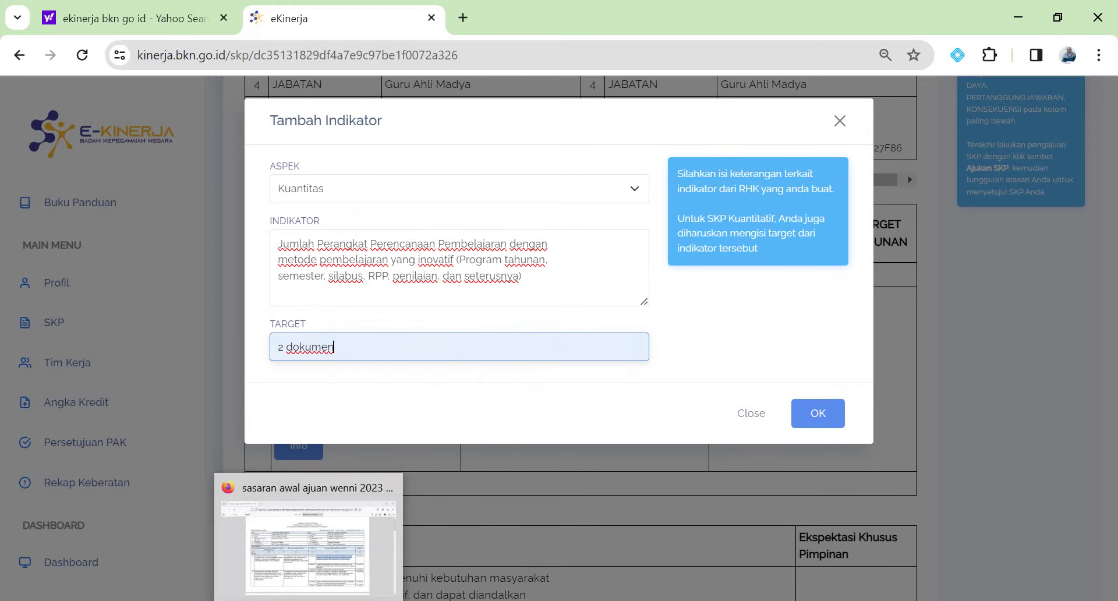
- Check the first row's Kuantitas target in the 2023 SKP PDF in Firefox and save the Kuantitas indicator in eKinerja
{"action": "left_click", "coordinate": [247, 546]}
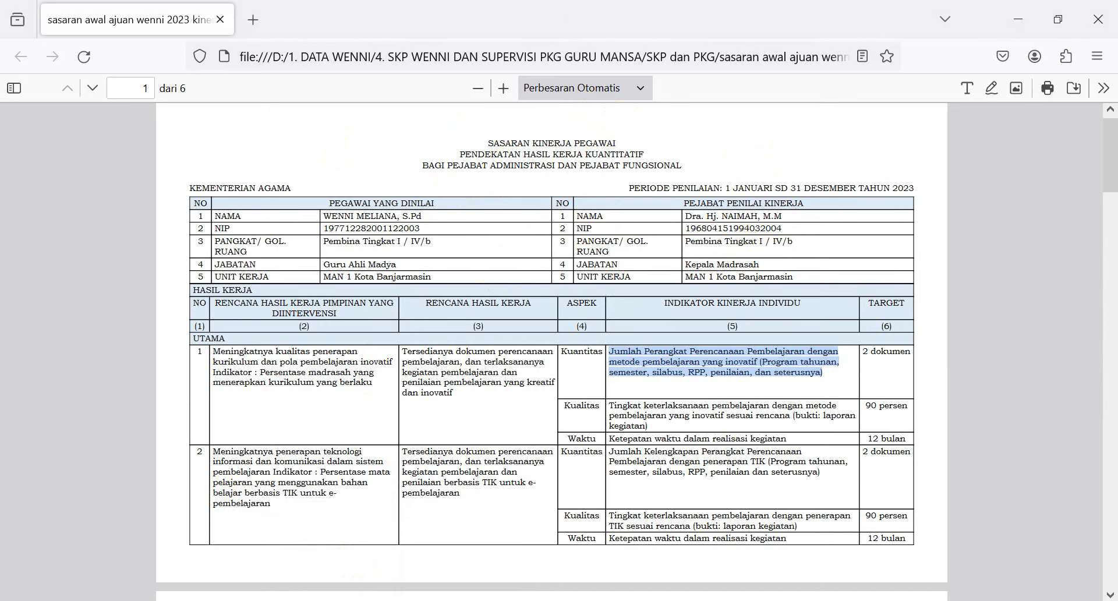
{"action": "mouse_move", "coordinate": [407, 600]}
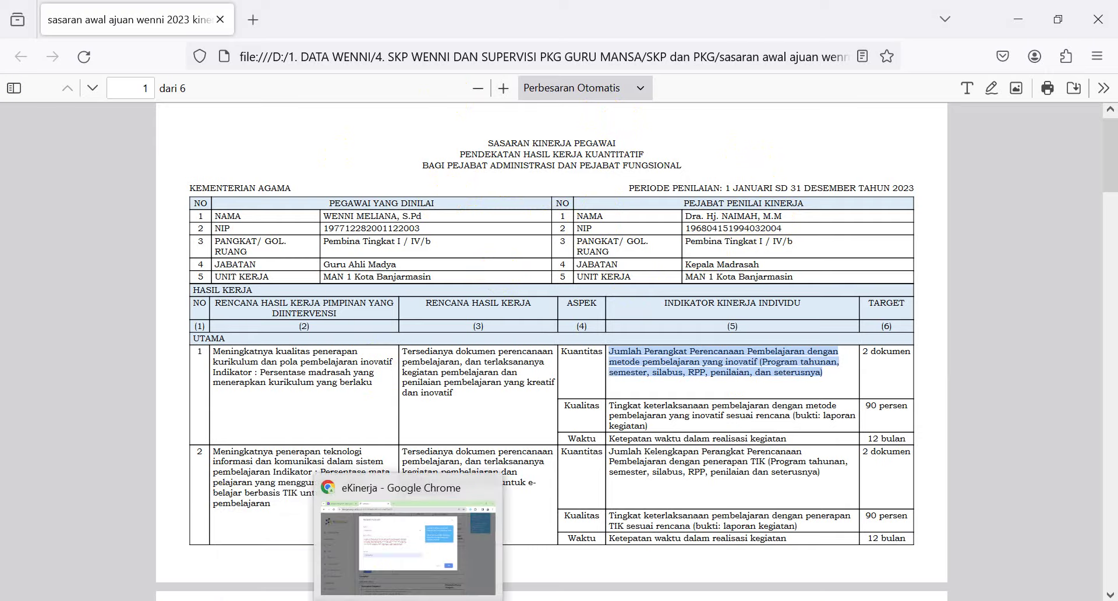
{"action": "left_click", "coordinate": [352, 560]}
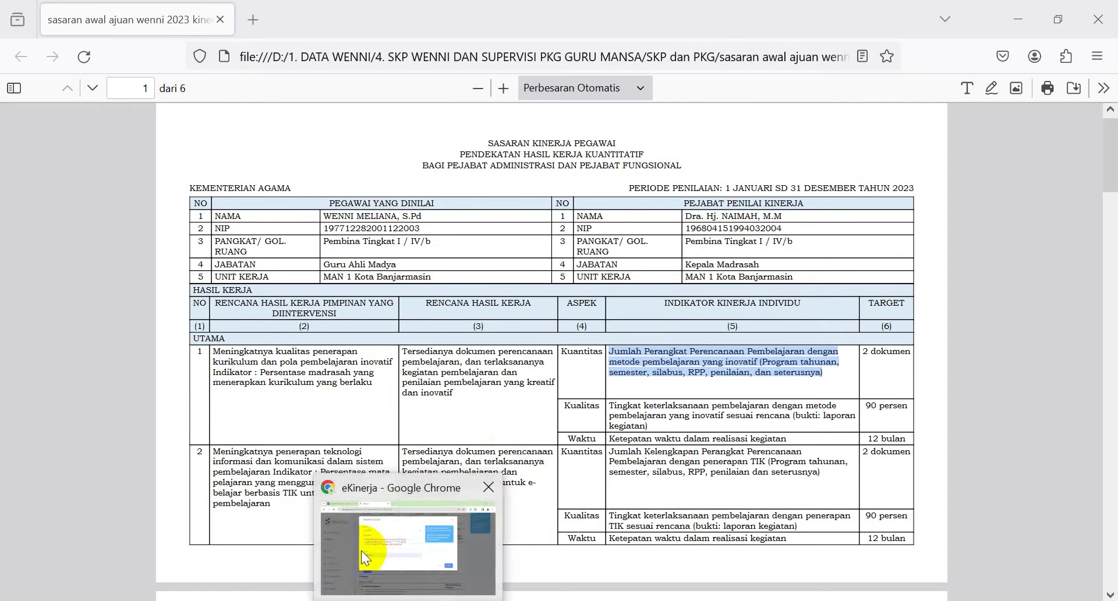
{"action": "left_click", "coordinate": [361, 550]}
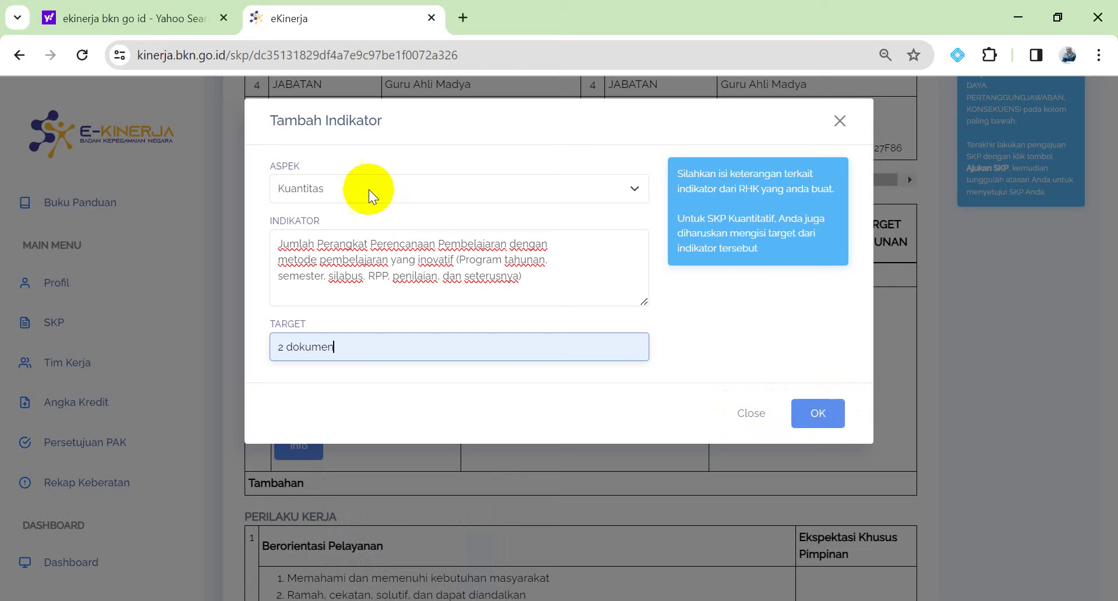
{"action": "left_click", "coordinate": [814, 404]}
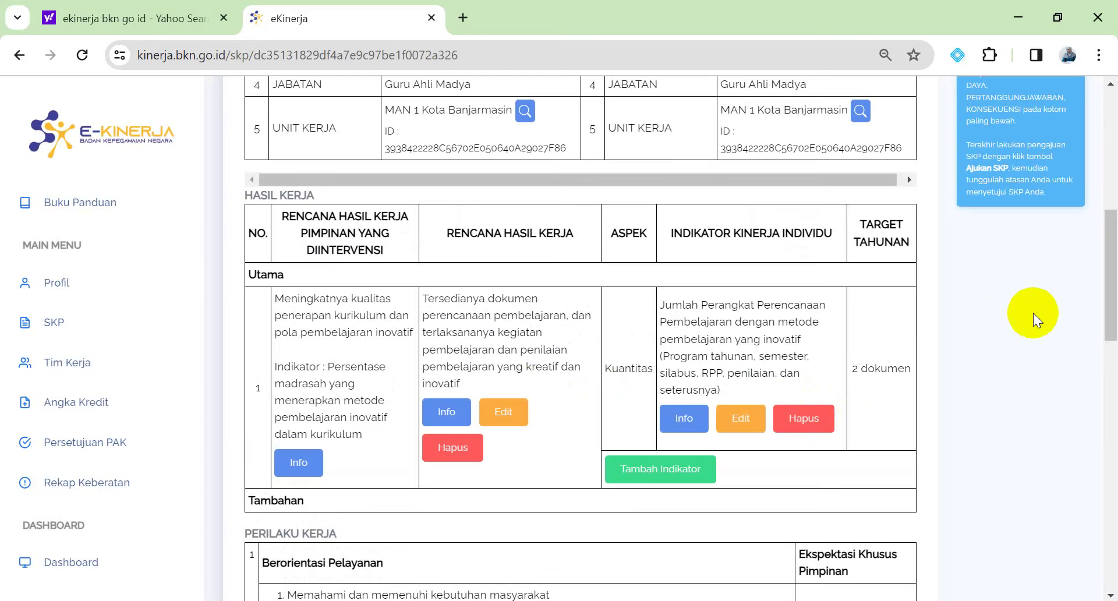
- Start another indicator for the first main RHK and set its aspect to Kualitas
{"action": "left_click", "coordinate": [639, 469]}
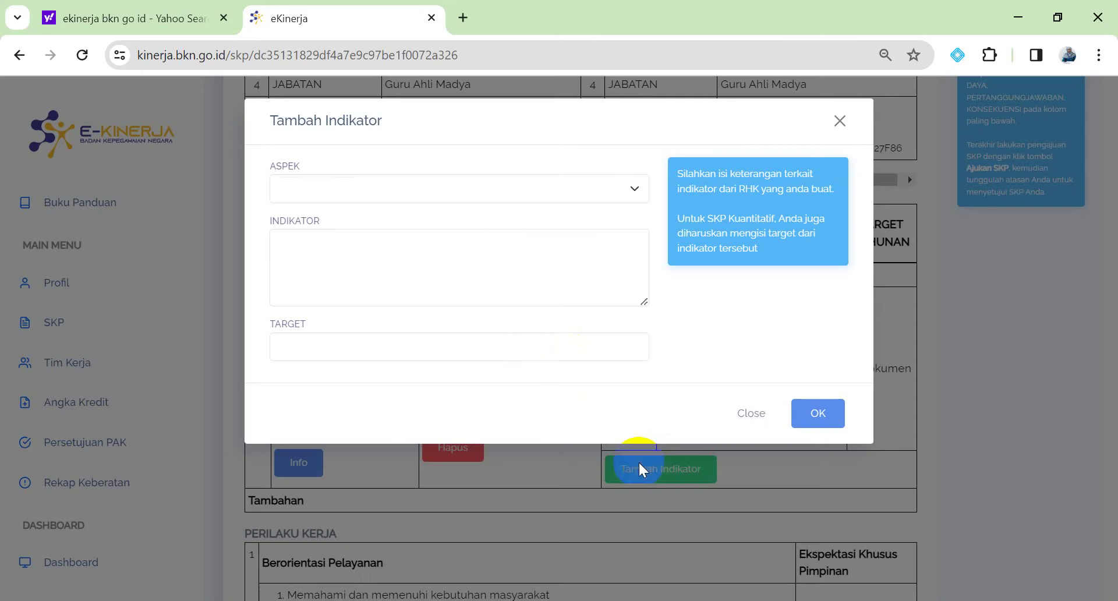
{"action": "left_click", "coordinate": [636, 183]}
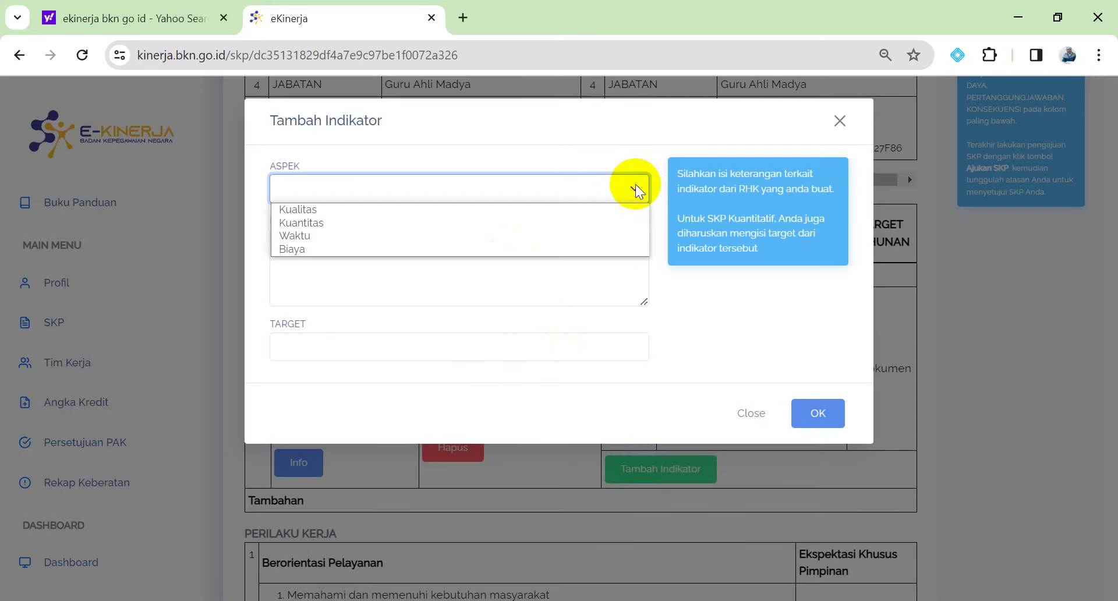
{"action": "left_click", "coordinate": [621, 211]}
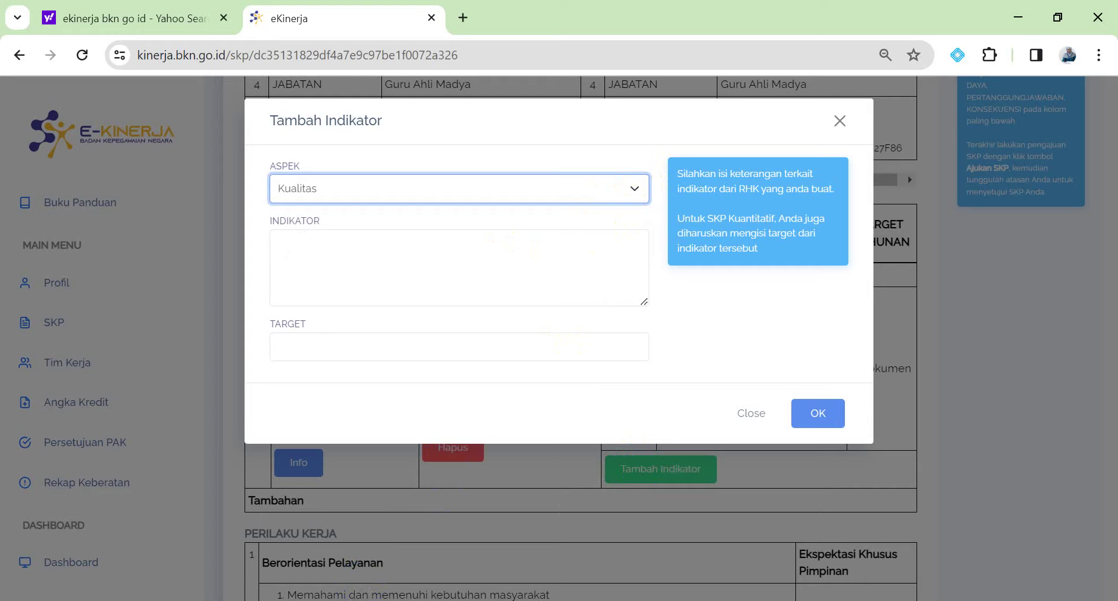
- Copy the first row's Kualitas indicator text from the 2023 SKP PDF in Firefox into the new indicator's Indikator text in eKinerja
{"action": "left_click", "coordinate": [285, 553]}
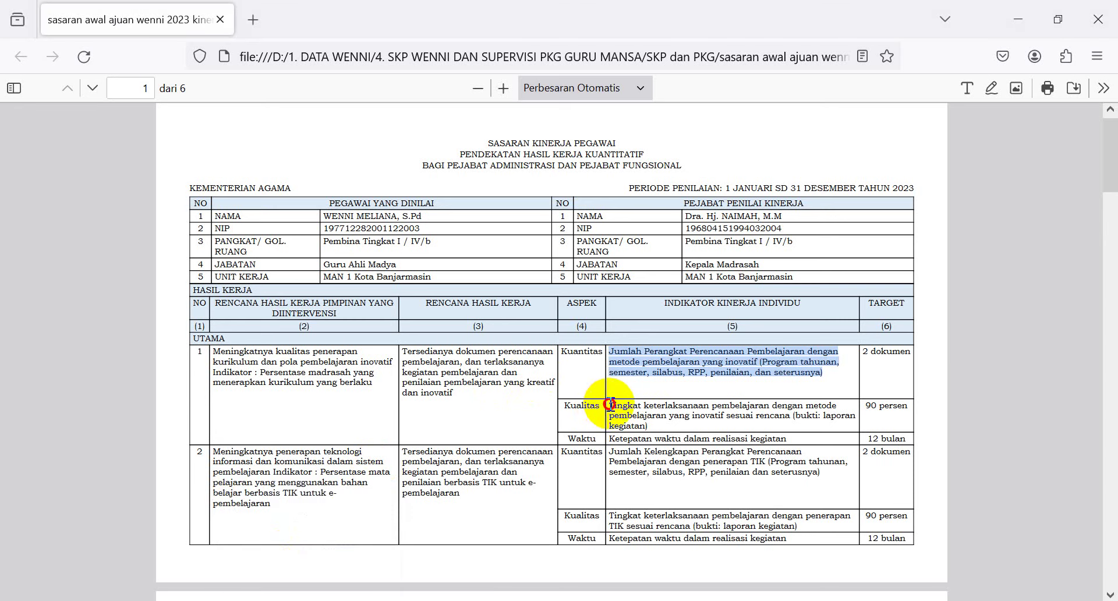
{"action": "left_click_drag", "start_coordinate": [609, 406], "coordinate": [647, 424]}
{"action": "key", "text": "ctrl+c"}
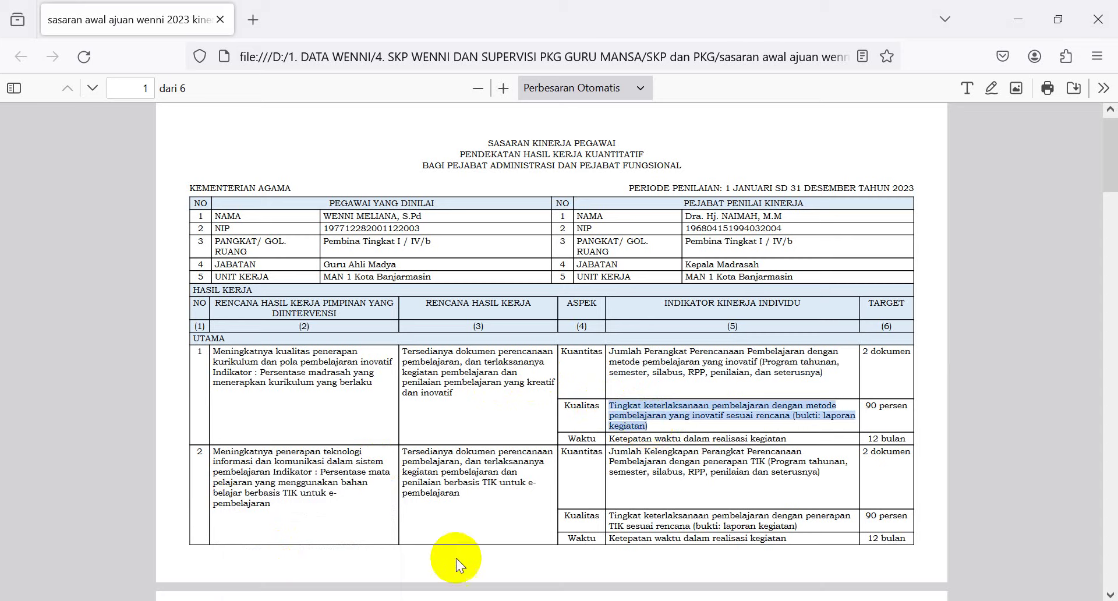
{"action": "left_click", "coordinate": [374, 542]}
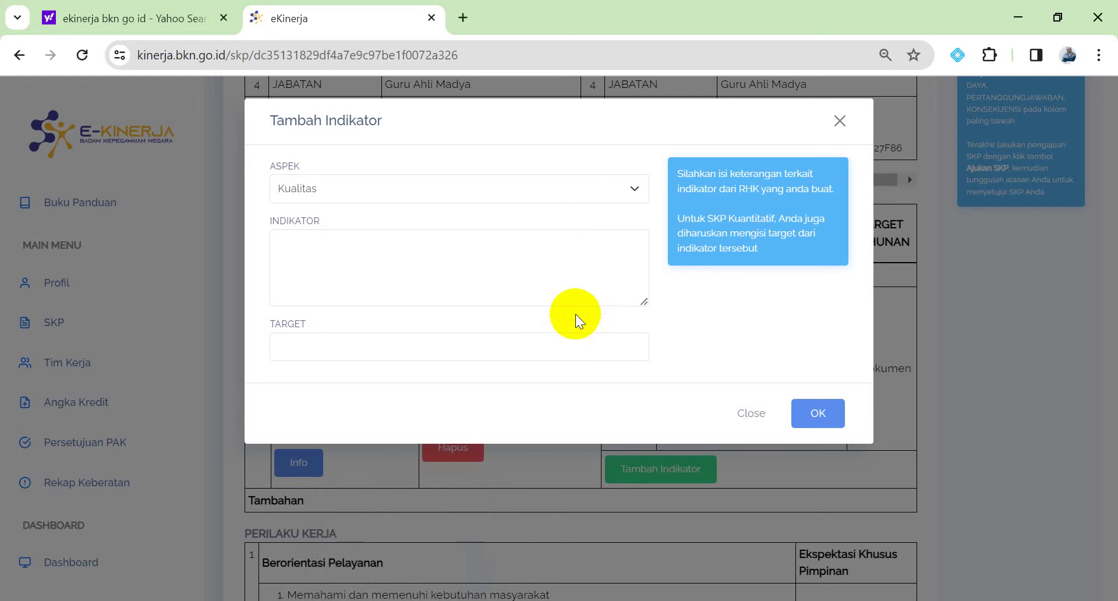
{"action": "left_click", "coordinate": [357, 272]}
{"action": "key", "text": "ctrl+v"}
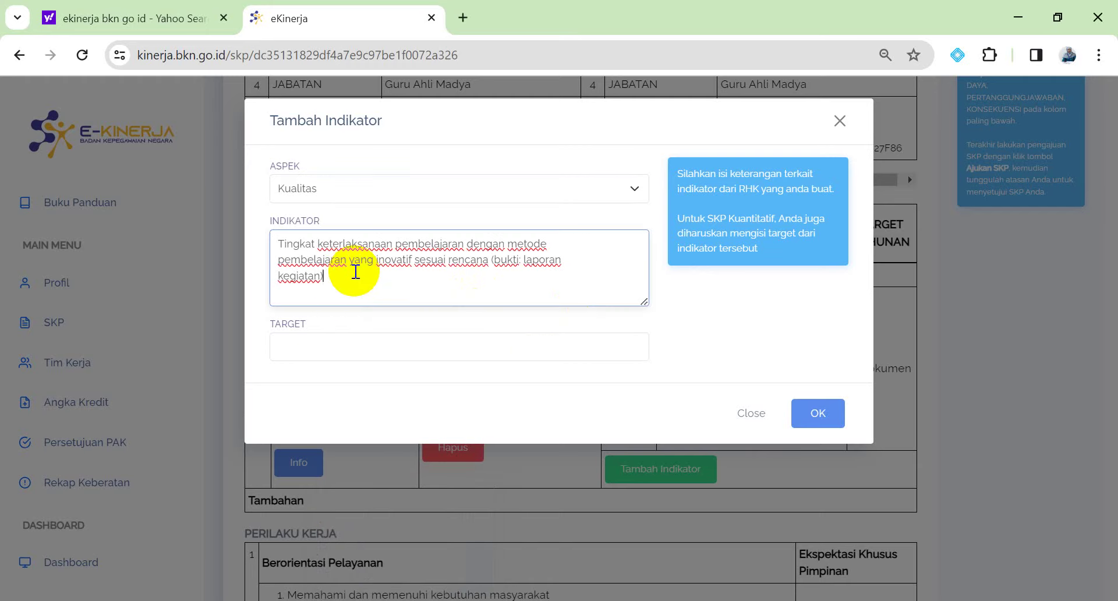
- Set the Kualitas indicator's target to 90 persen and save the indicator
{"action": "left_click", "coordinate": [319, 338]}
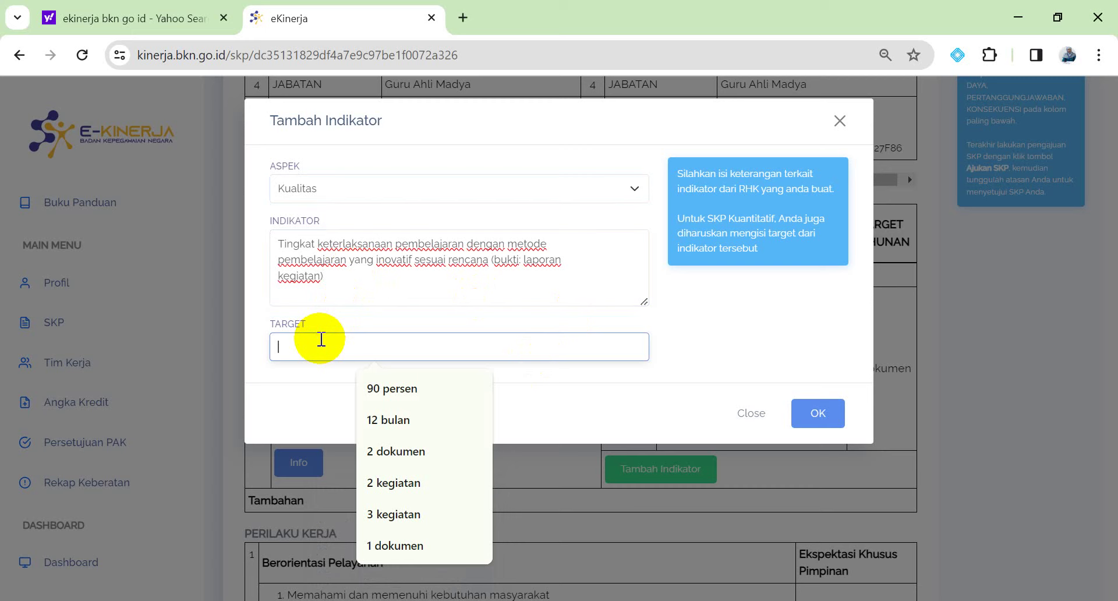
{"action": "left_click", "coordinate": [399, 386]}
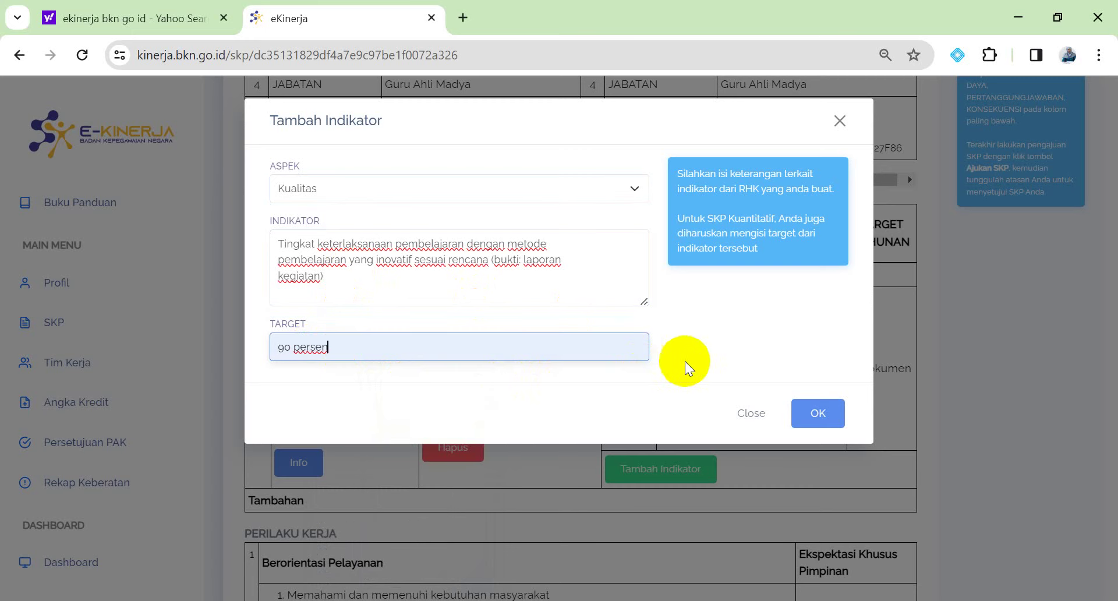
{"action": "left_click", "coordinate": [815, 415]}
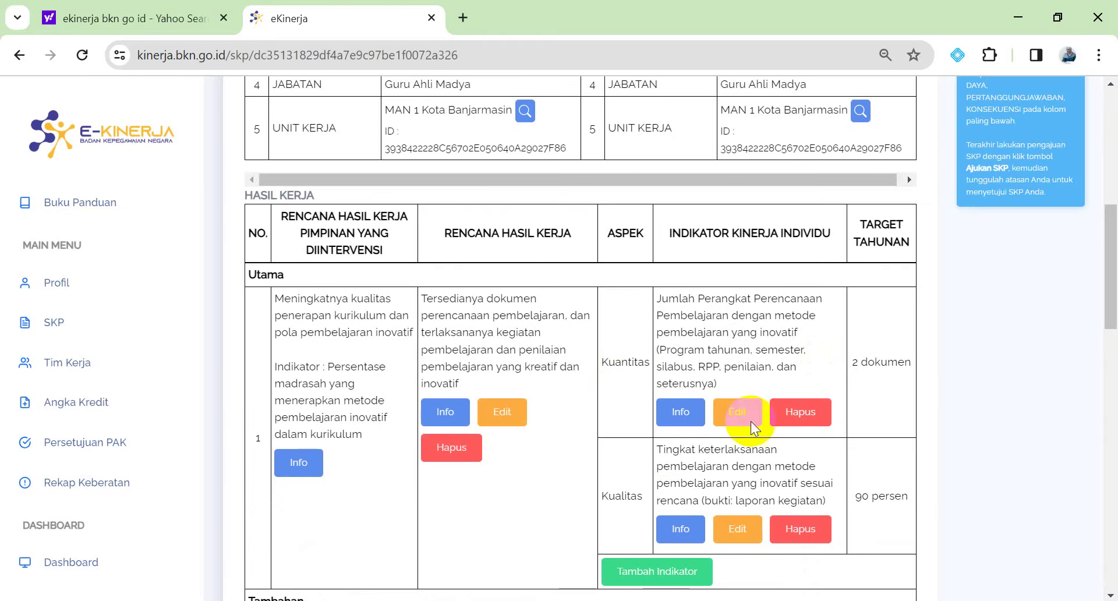
- Start a third indicator for the first main RHK and set its aspect to Waktu
{"action": "left_click", "coordinate": [643, 574]}
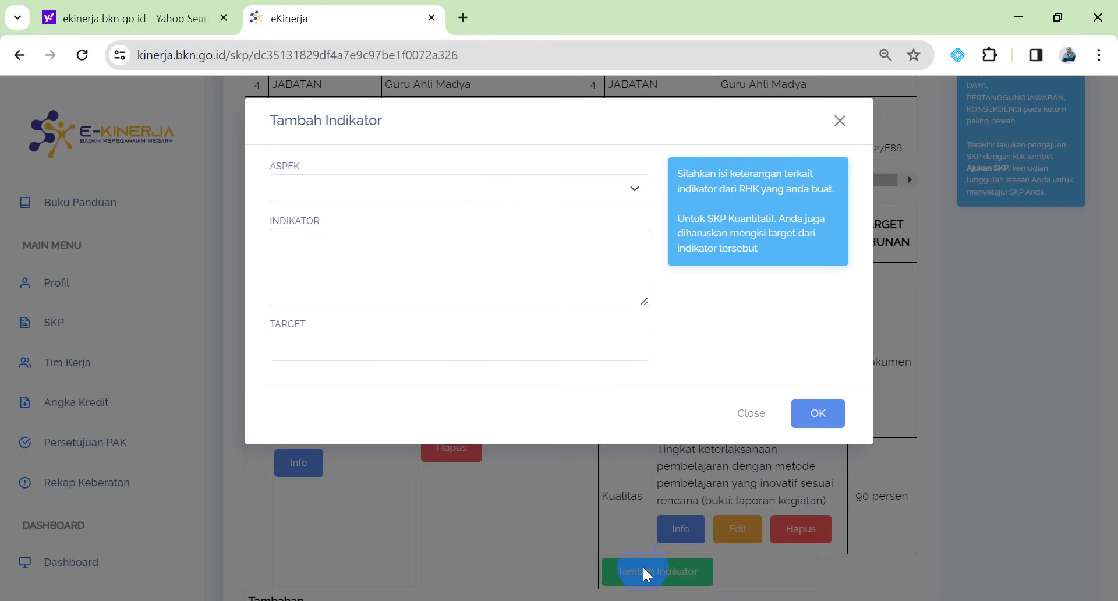
{"action": "left_click", "coordinate": [638, 185]}
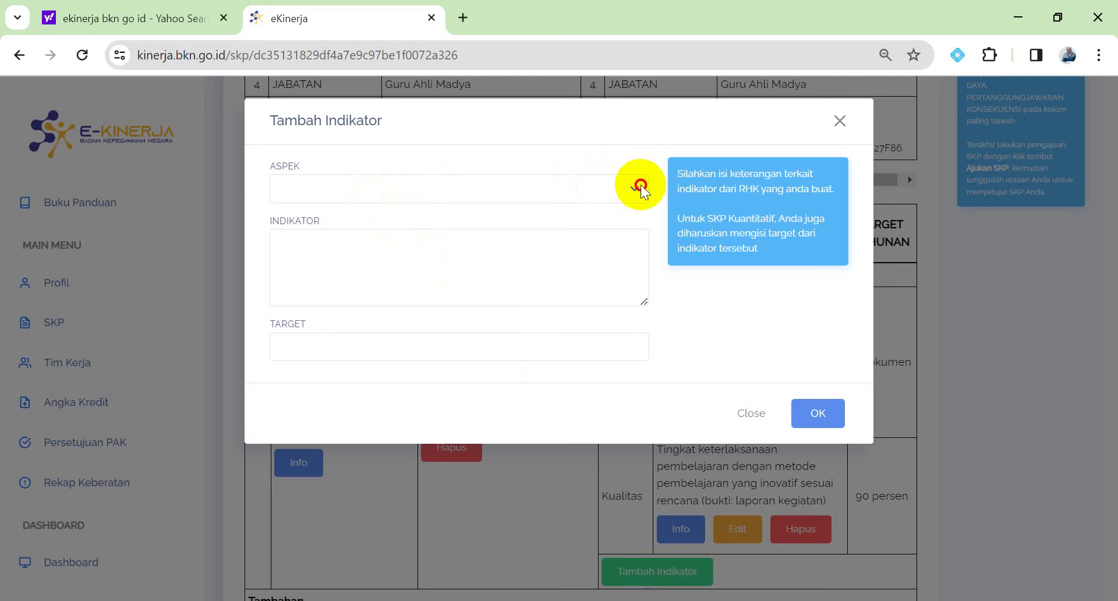
{"action": "left_click", "coordinate": [606, 235]}
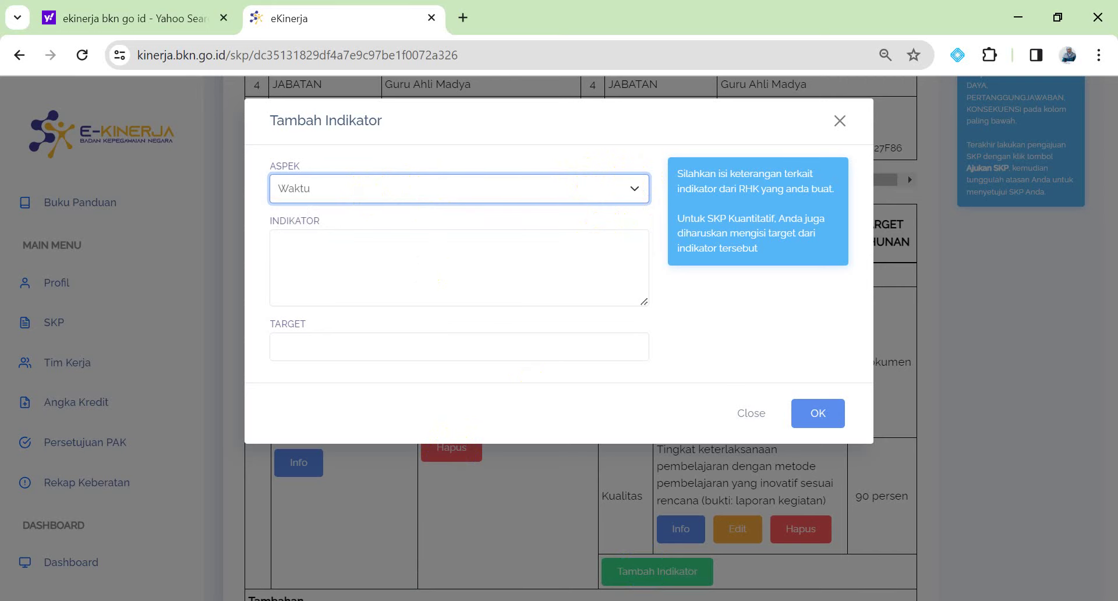
- Copy the first row's Waktu indicator text from the 2023 SKP PDF in Firefox into the new indicator's Indikator text in eKinerja
{"action": "left_click", "coordinate": [272, 555]}
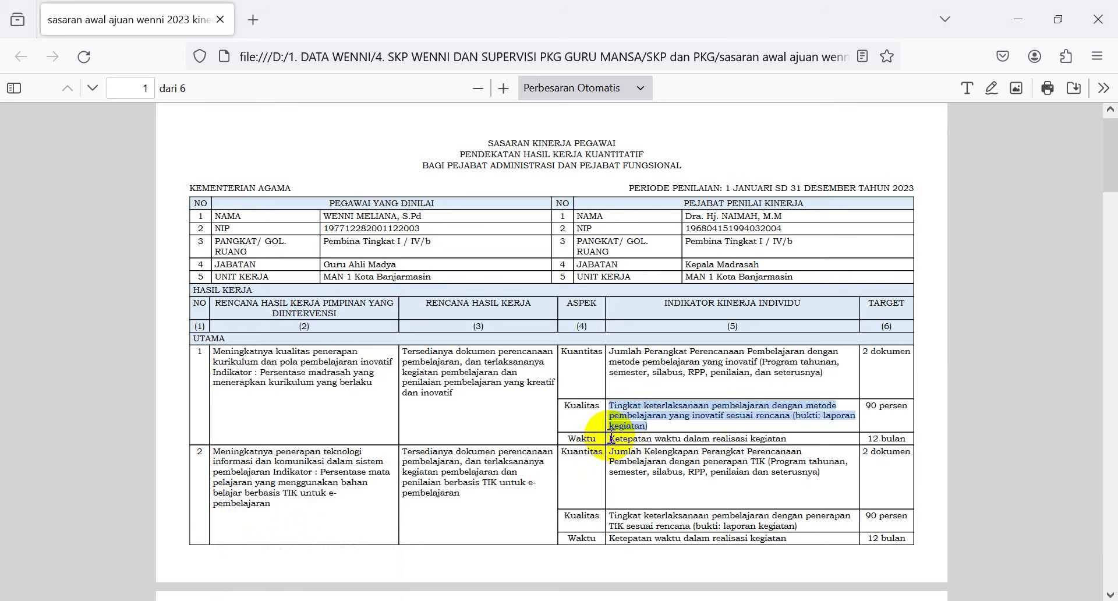
{"action": "left_click_drag", "start_coordinate": [609, 438], "coordinate": [789, 440]}
{"action": "key", "text": "ctrl+c"}
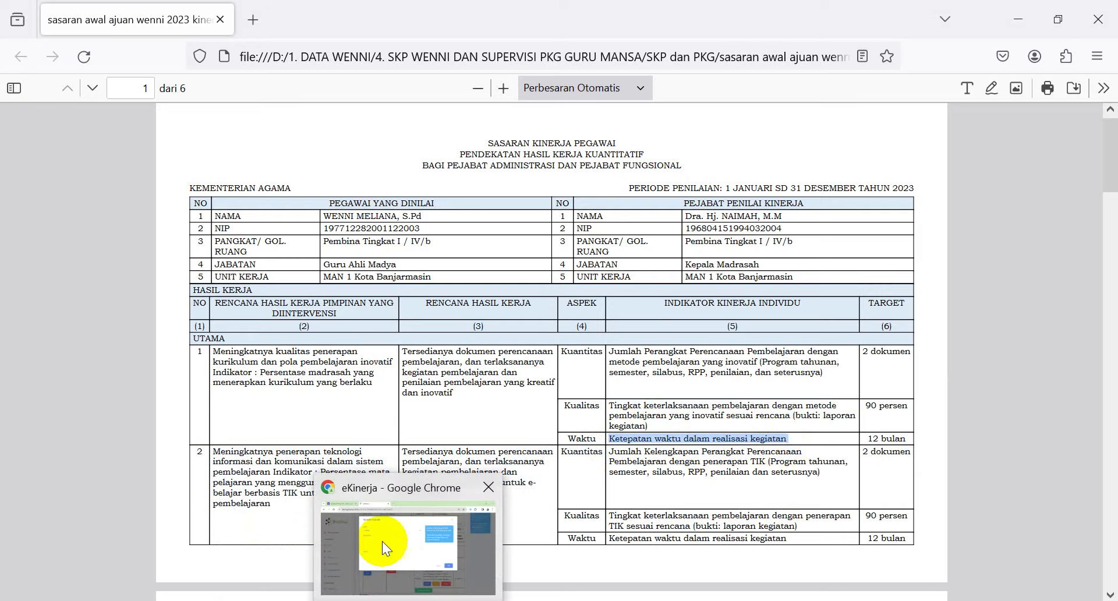
{"action": "left_click", "coordinate": [382, 541]}
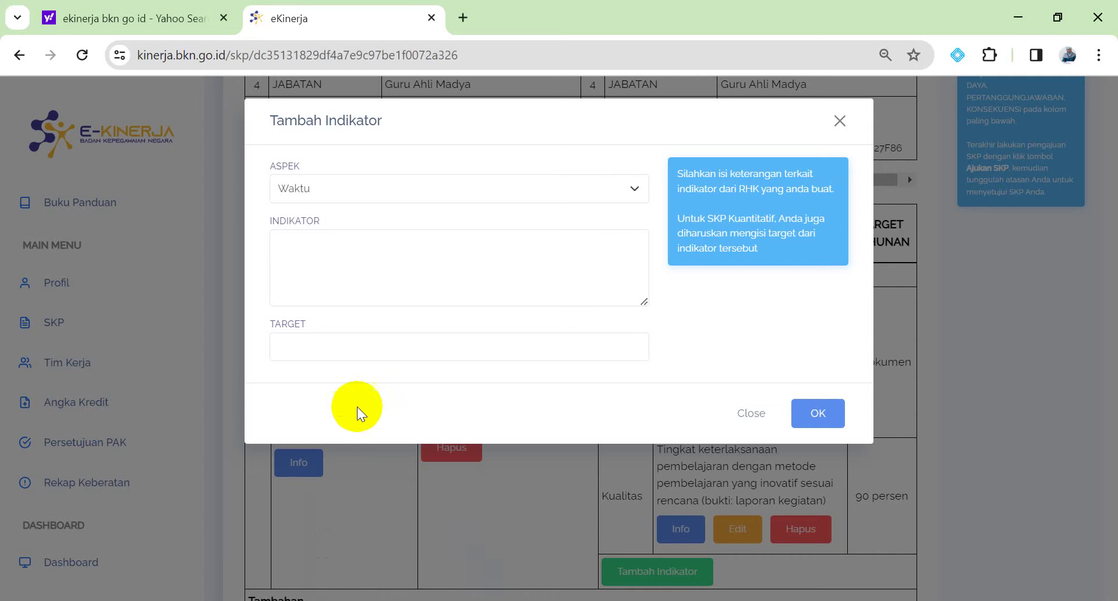
{"action": "left_click", "coordinate": [304, 347]}
{"action": "left_click", "coordinate": [303, 249]}
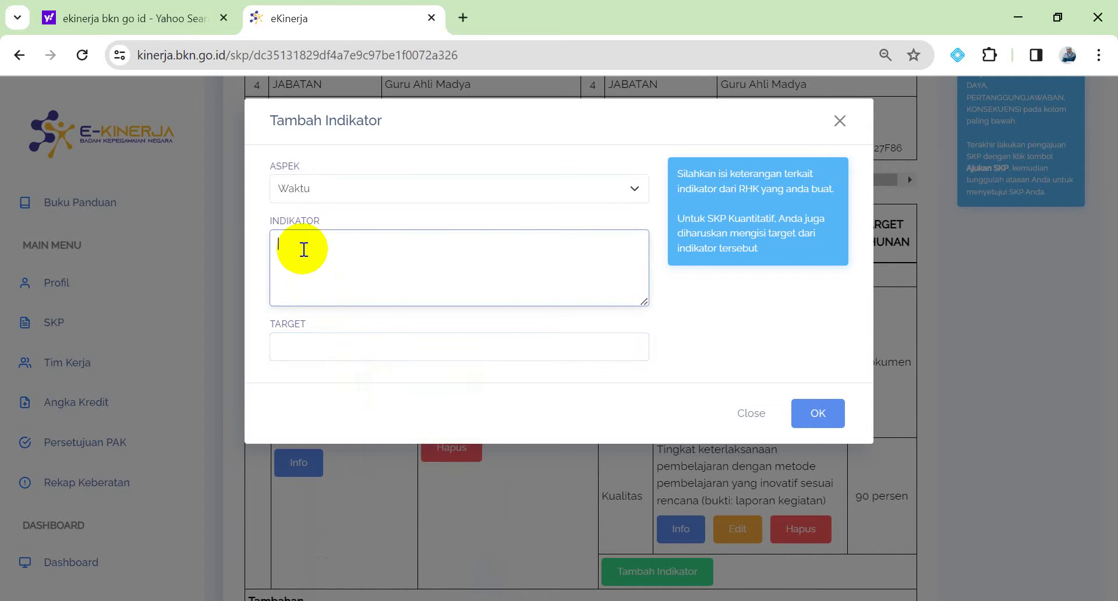
{"action": "key", "text": "ctrl+v"}
- Set the Waktu indicator's target to 12 bulan and save the indicator
{"action": "left_click", "coordinate": [302, 337]}
{"action": "type", "text": "1"}
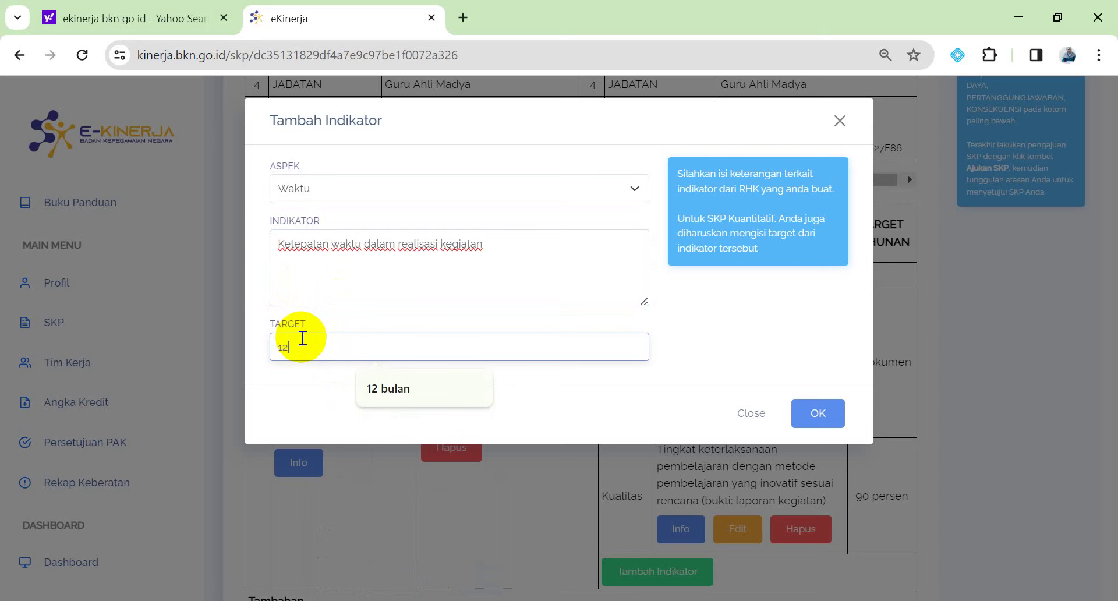
{"action": "left_click", "coordinate": [417, 387]}
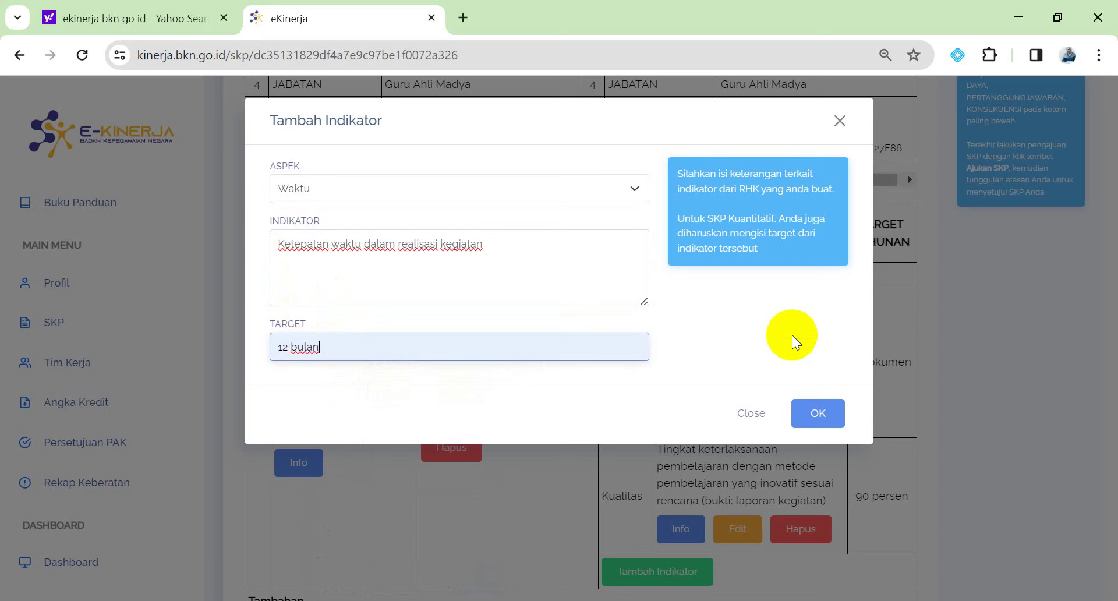
{"action": "left_click", "coordinate": [818, 414]}
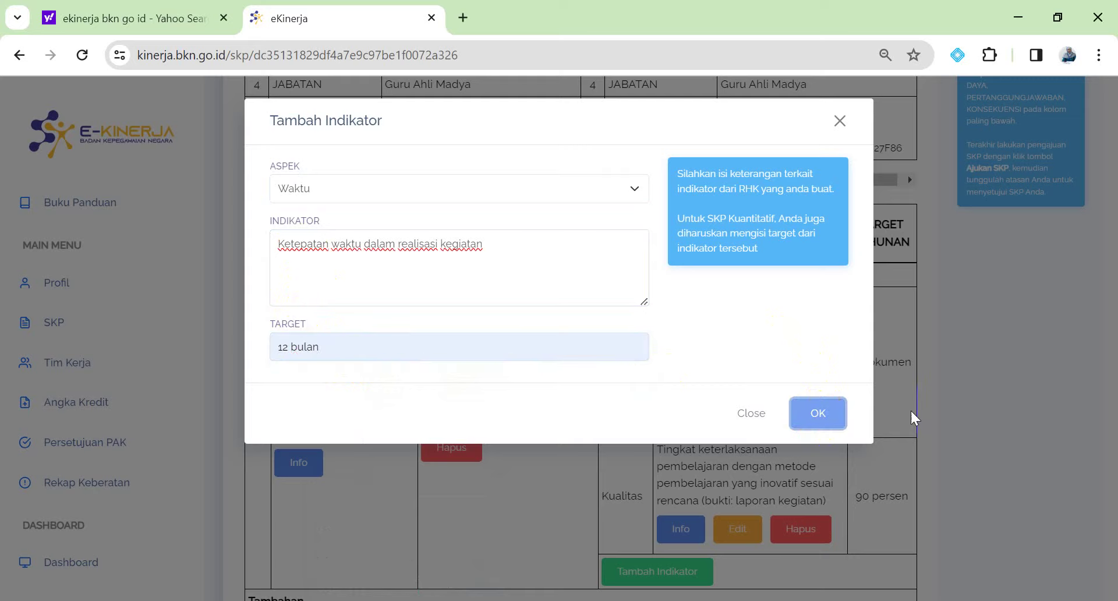
- Start a new RHK and choose the superior's intervened indicator "Persentase mata pelajaran di madrasah yang menggunakan bahan berbasis TIK untuk e-pembelajaran"
{"action": "left_click_drag", "start_coordinate": [1113, 233], "coordinate": [1114, 267]}
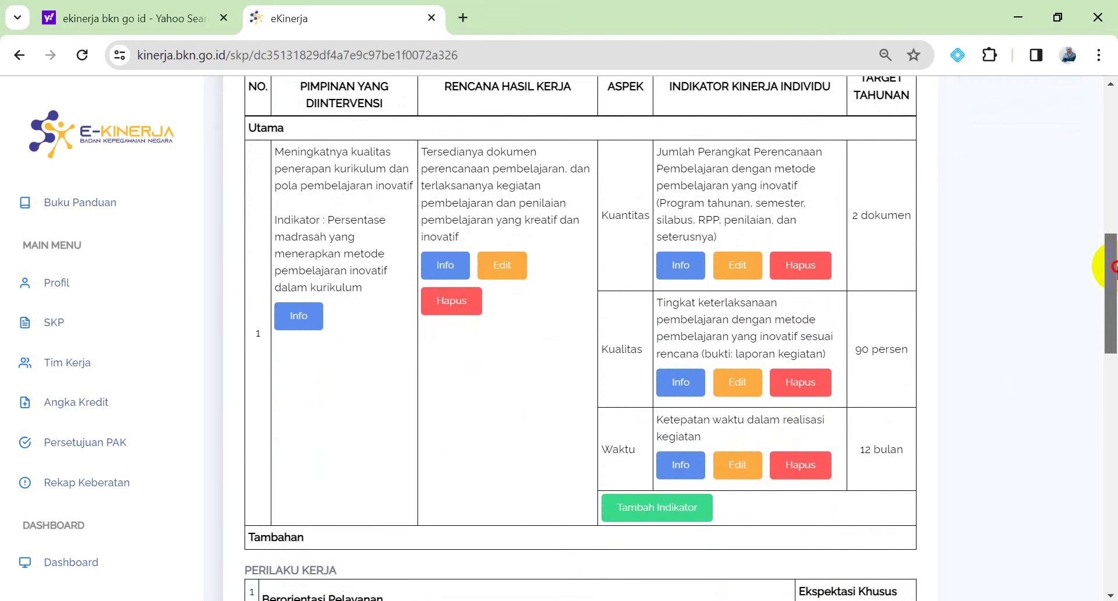
{"action": "left_click_drag", "start_coordinate": [1113, 267], "coordinate": [1099, 243]}
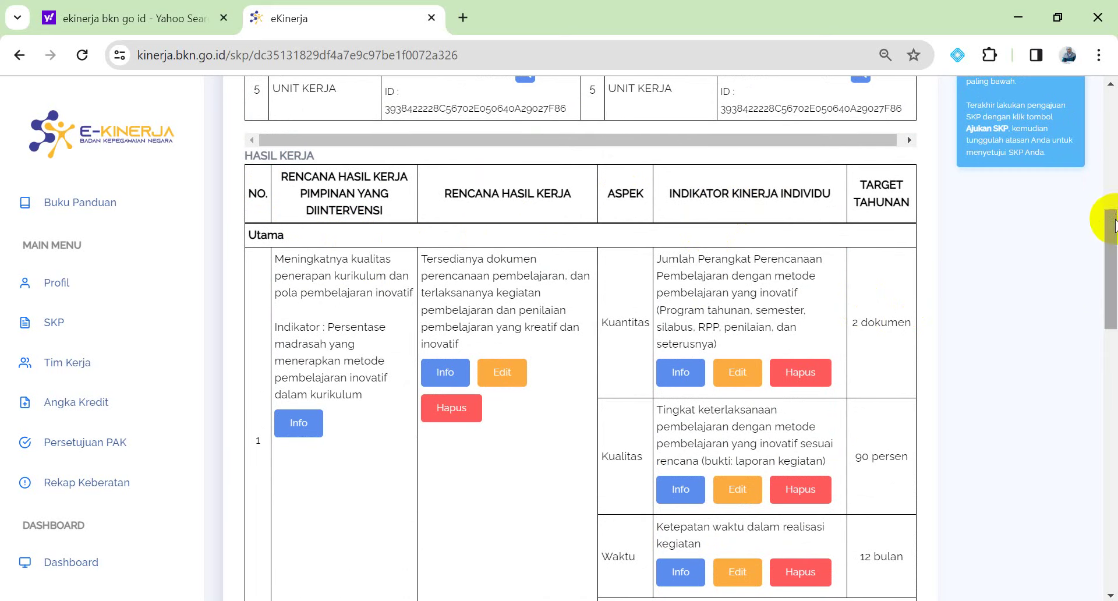
{"action": "left_click_drag", "start_coordinate": [1109, 220], "coordinate": [1113, 234]}
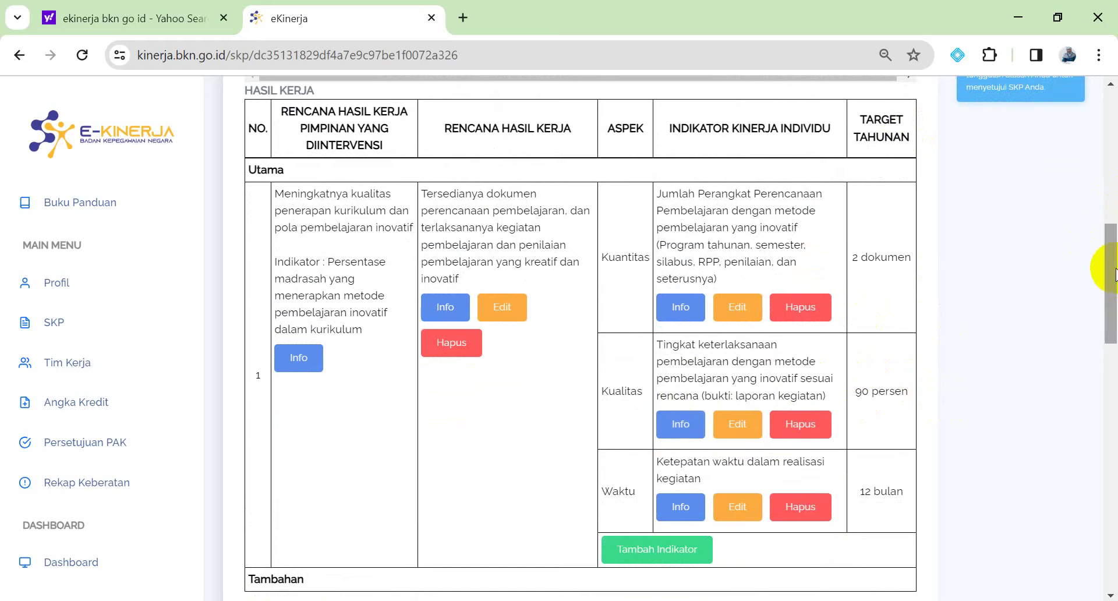
{"action": "left_click_drag", "start_coordinate": [1113, 270], "coordinate": [1112, 167]}
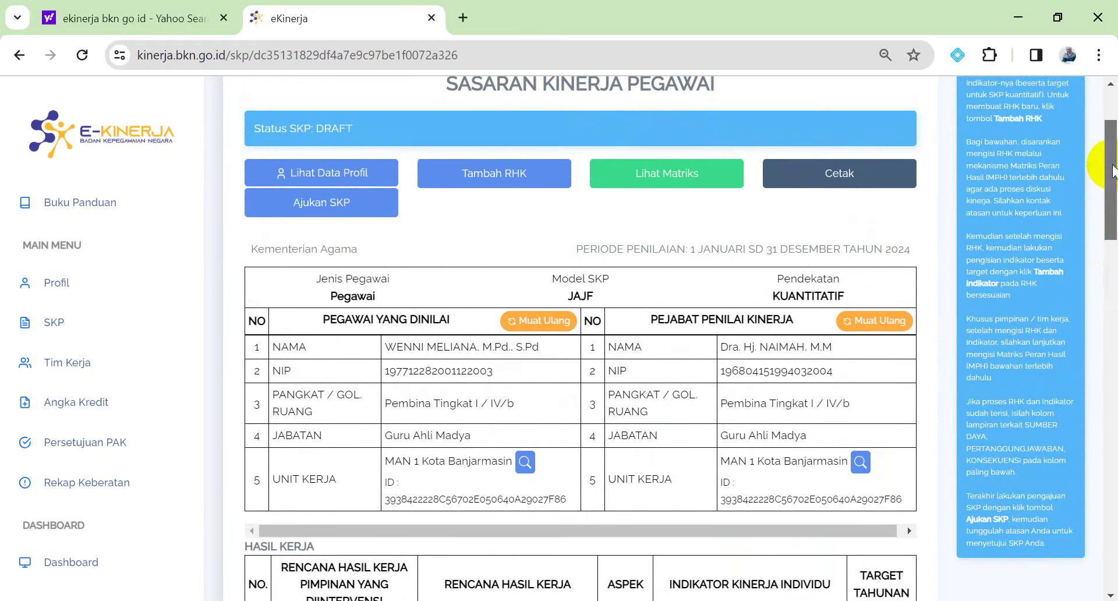
{"action": "left_click", "coordinate": [472, 182]}
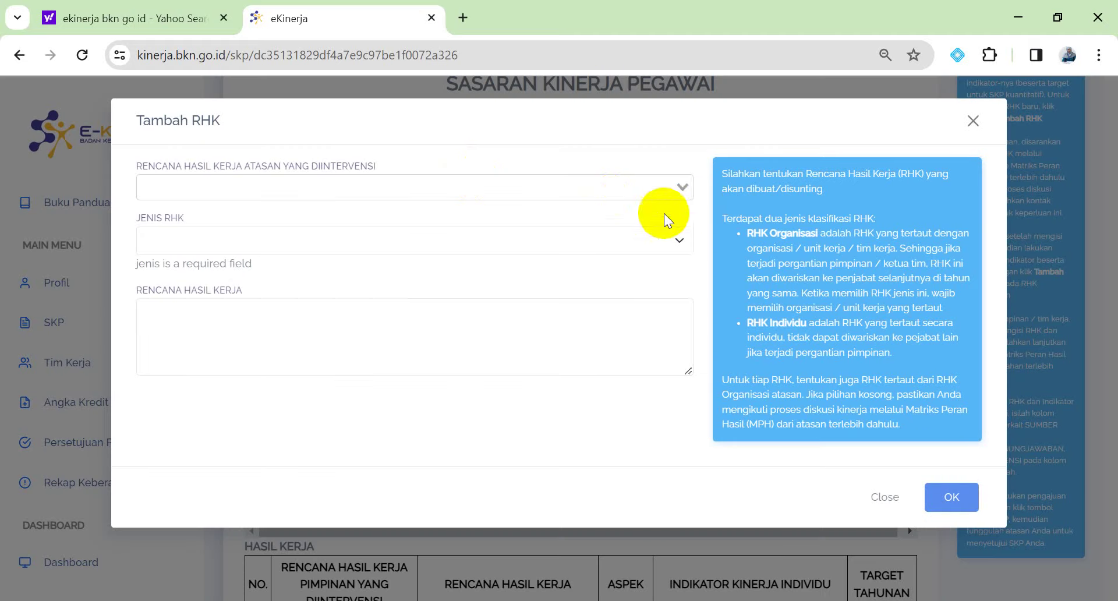
{"action": "left_click", "coordinate": [686, 183]}
{"action": "left_click_drag", "start_coordinate": [687, 234], "coordinate": [687, 274]}
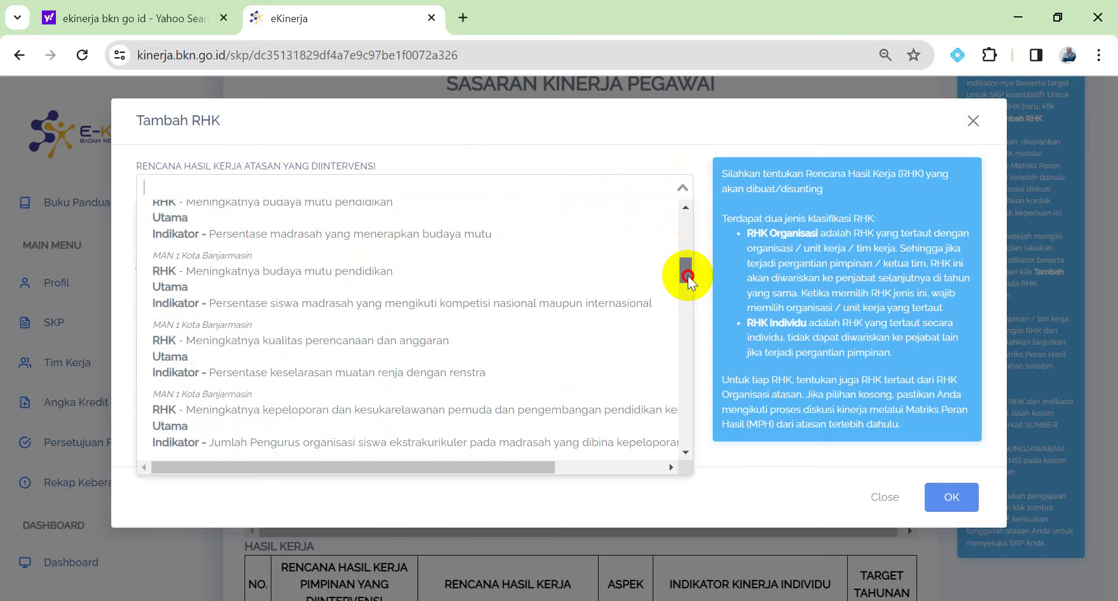
{"action": "left_click_drag", "start_coordinate": [687, 275], "coordinate": [691, 305]}
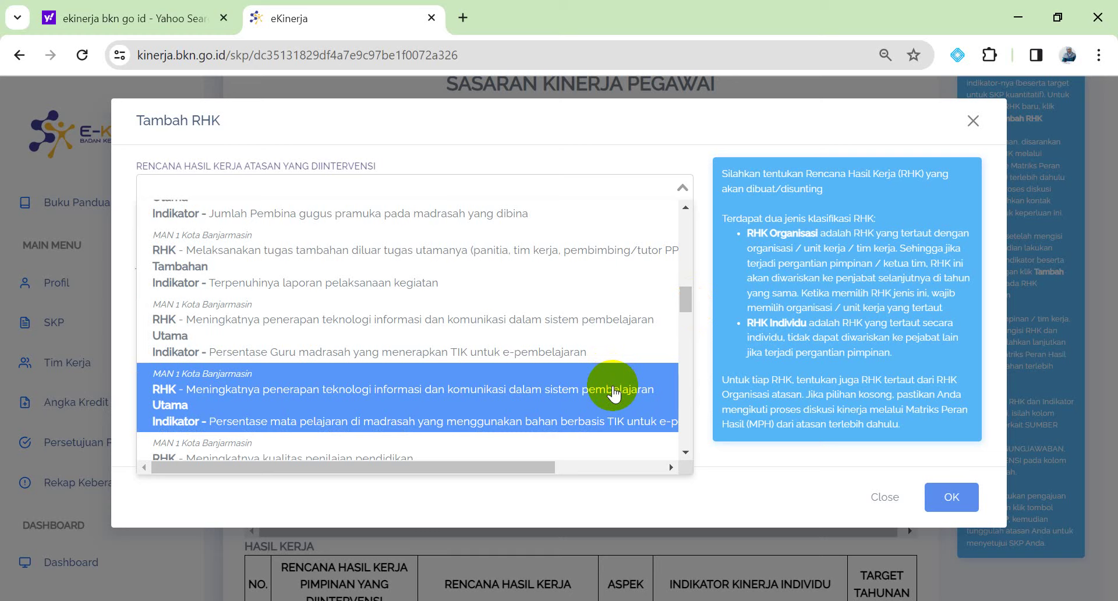
{"action": "left_click", "coordinate": [613, 394]}
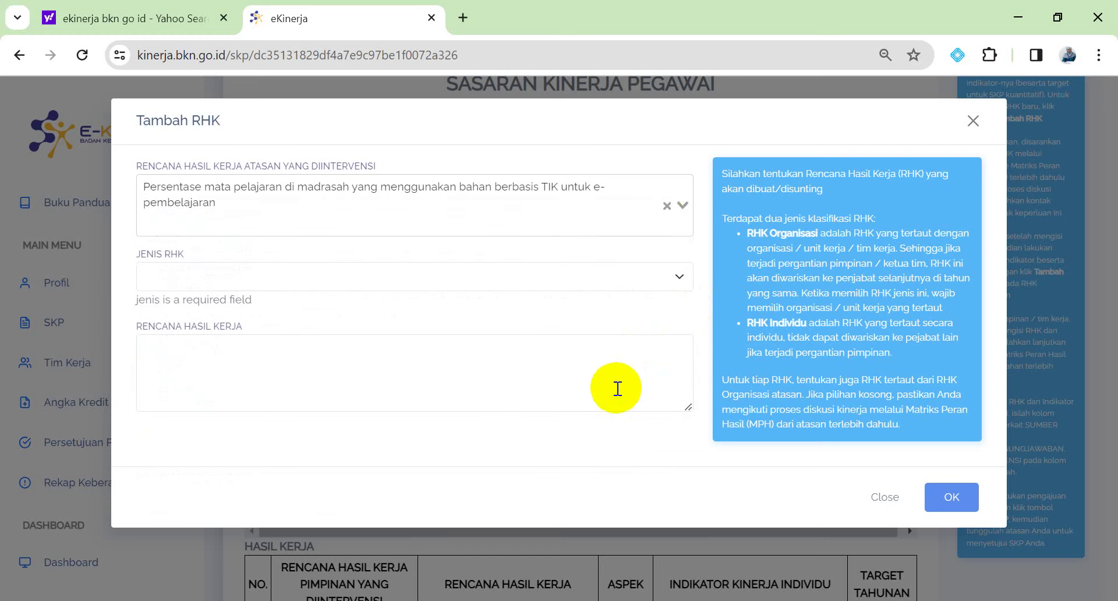
{"action": "left_click", "coordinate": [679, 205]}
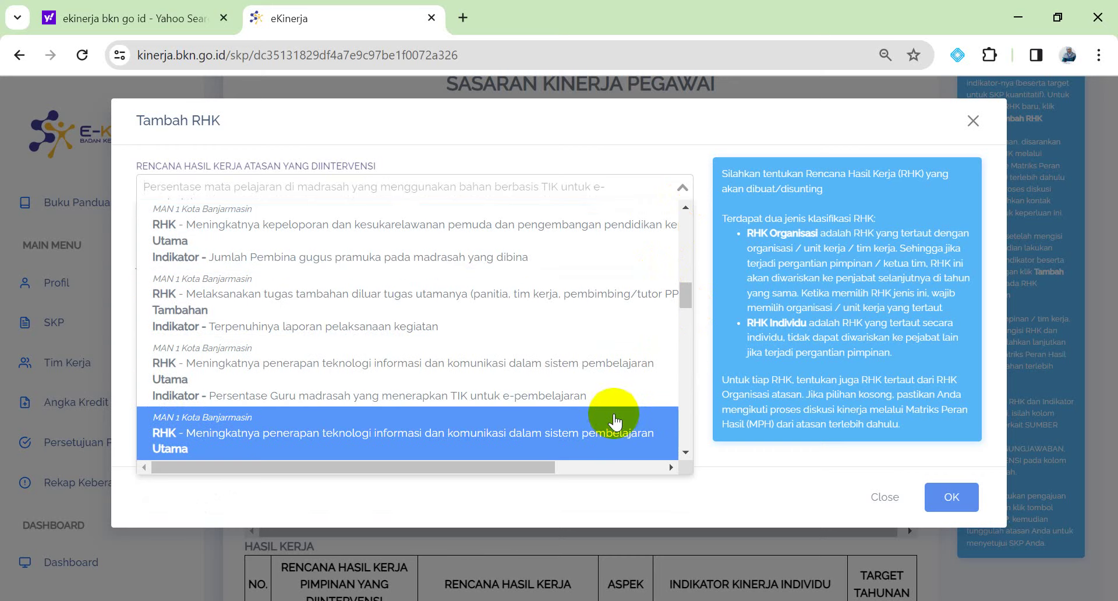
{"action": "left_click", "coordinate": [614, 418]}
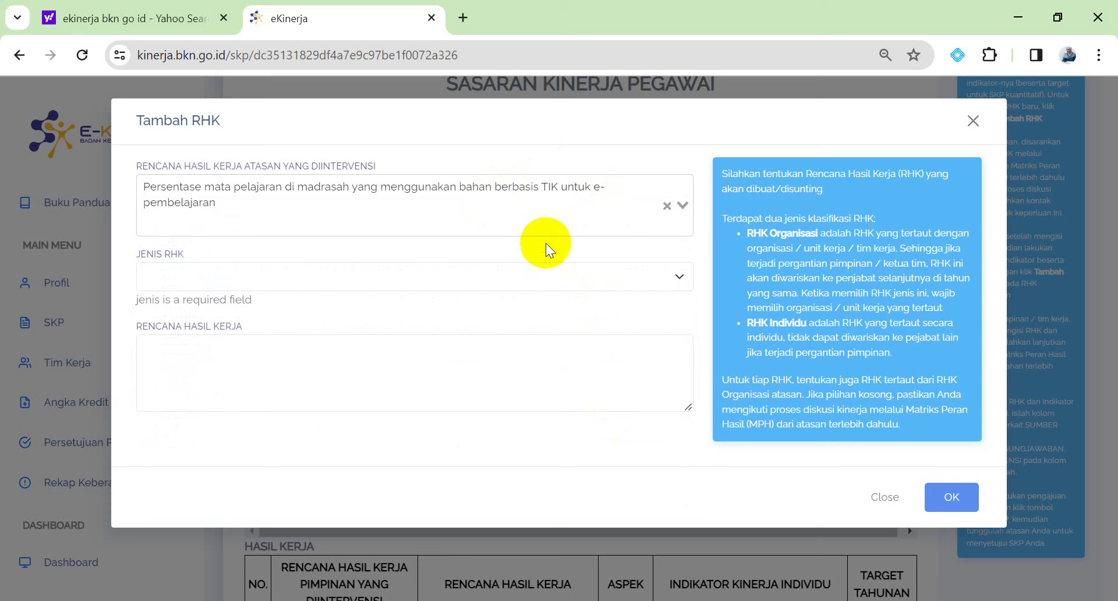
- Set the new RHK's type to Utama and copy row 2's Rencana Hasil Kerja text from the 2023 SKP PDF in Firefox into eKinerja
{"action": "left_click", "coordinate": [673, 269]}
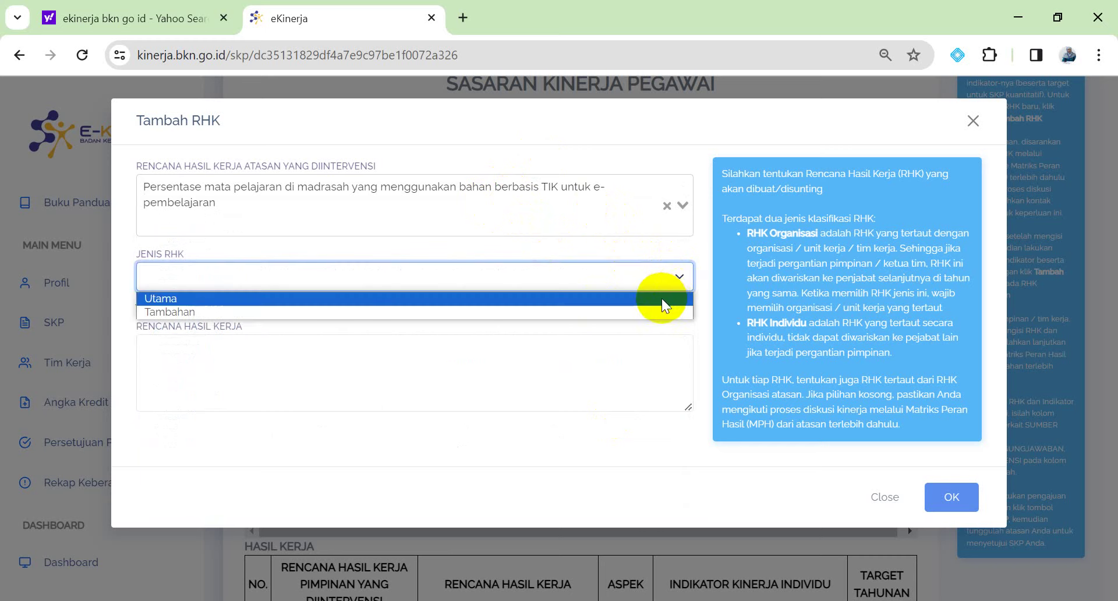
{"action": "left_click", "coordinate": [662, 298]}
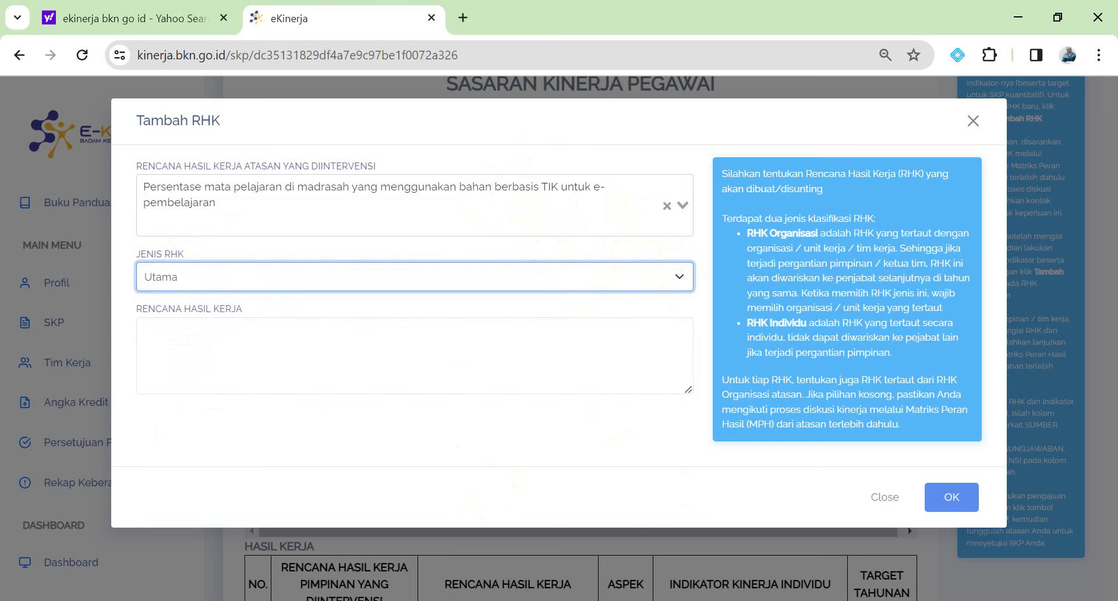
{"action": "left_click", "coordinate": [285, 530]}
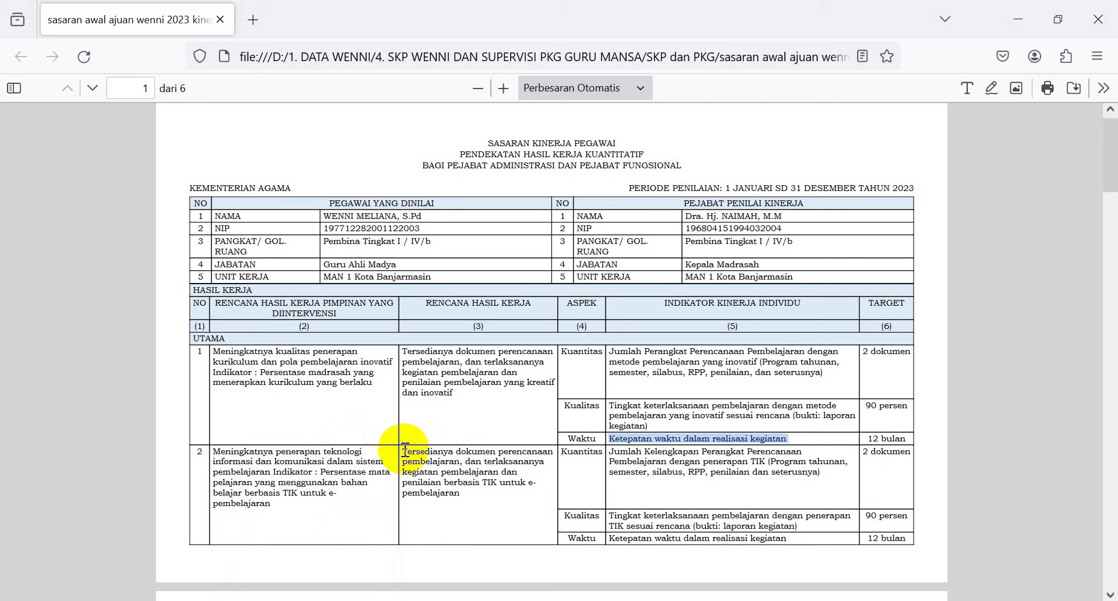
{"action": "left_click_drag", "start_coordinate": [404, 450], "coordinate": [457, 493]}
{"action": "key", "text": "ctrl+c"}
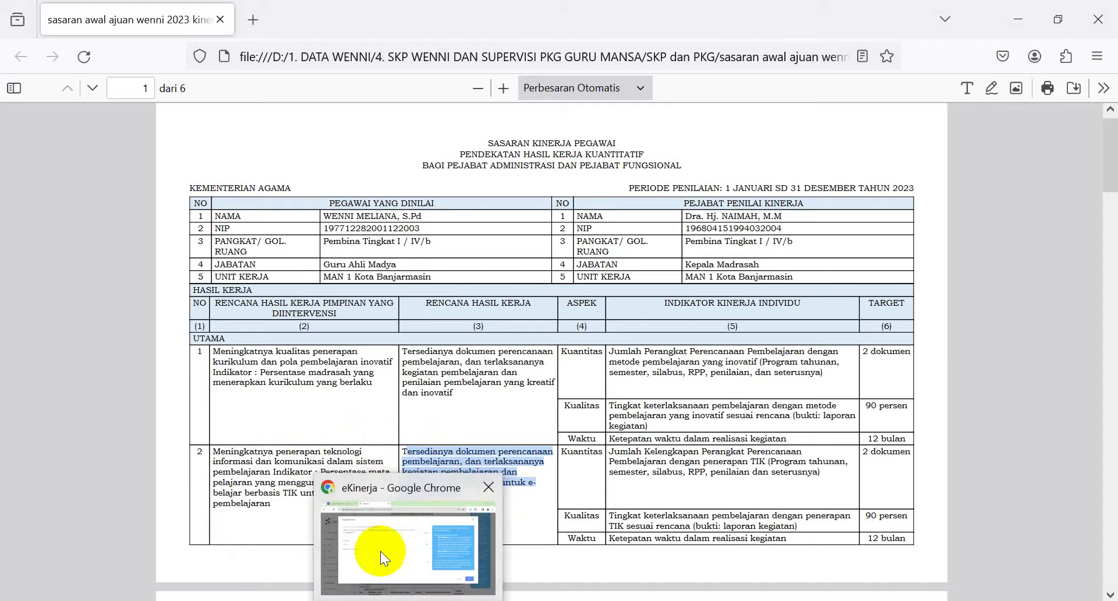
{"action": "left_click", "coordinate": [378, 546]}
{"action": "left_click", "coordinate": [210, 356]}
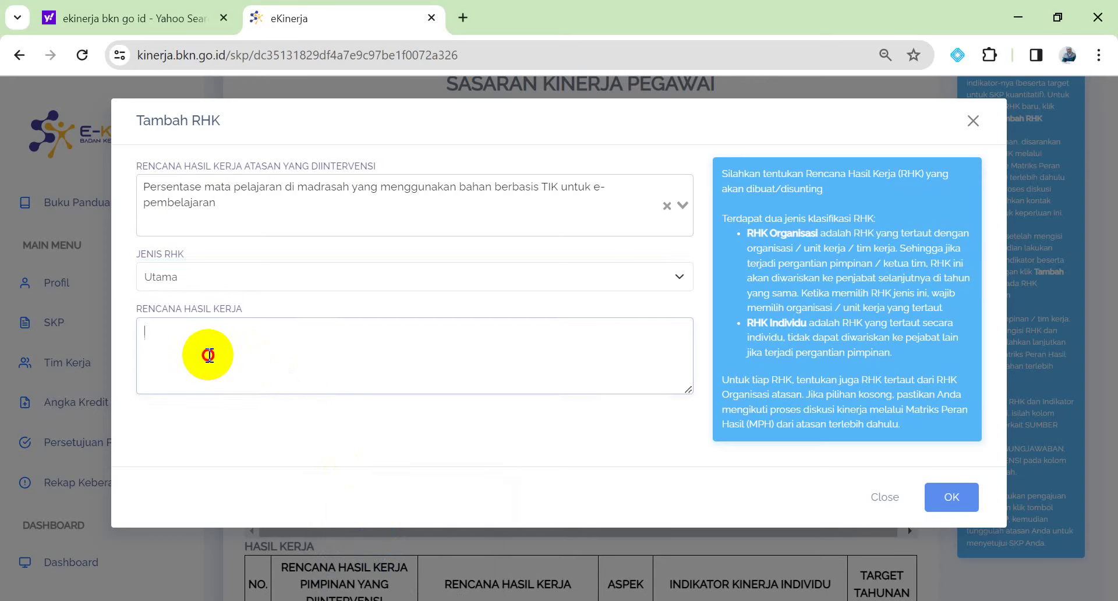
{"action": "key", "text": "ctrl+v"}
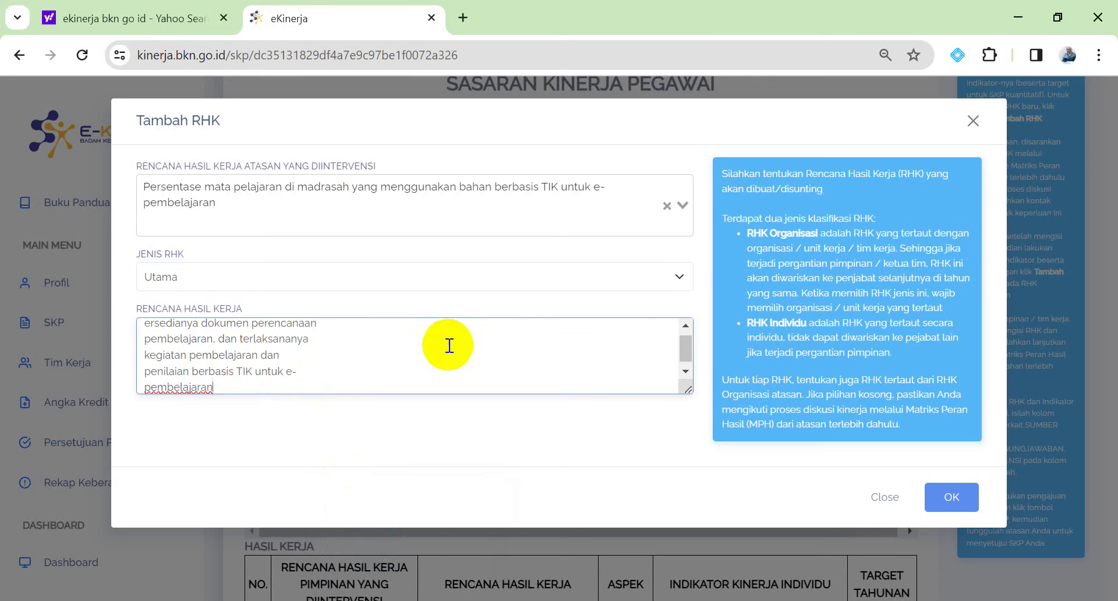
- Correct the pasted work plan's first word to "Tersedianya", remove its line breaks so it reads continuously, and save the RHK
{"action": "left_click", "coordinate": [146, 323]}
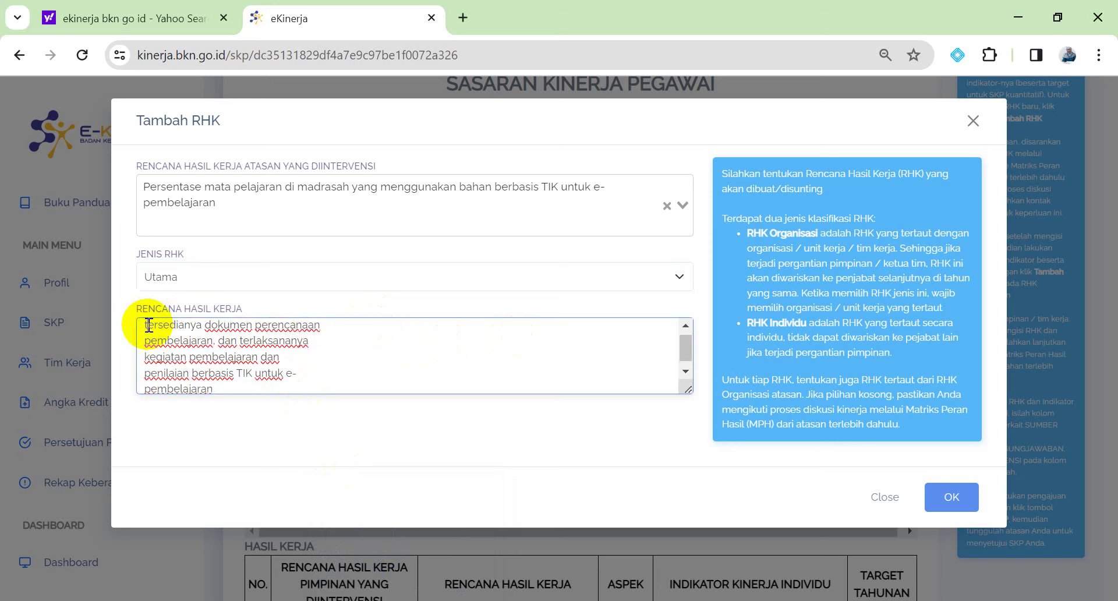
{"action": "key", "text": "BackSpace"}
{"action": "type", "text": "T"}
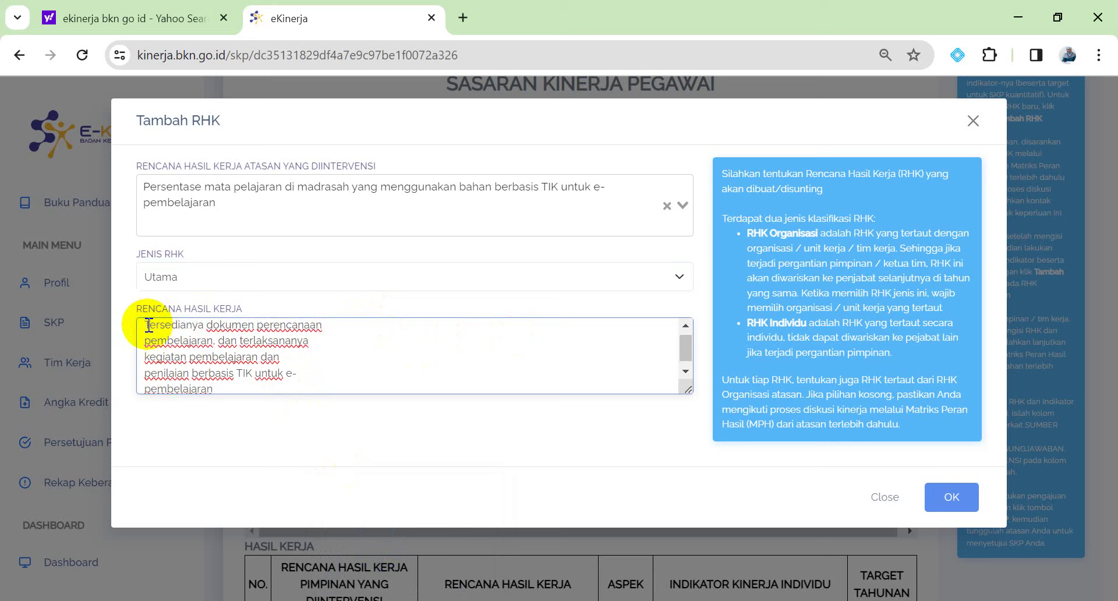
{"action": "left_click", "coordinate": [145, 344]}
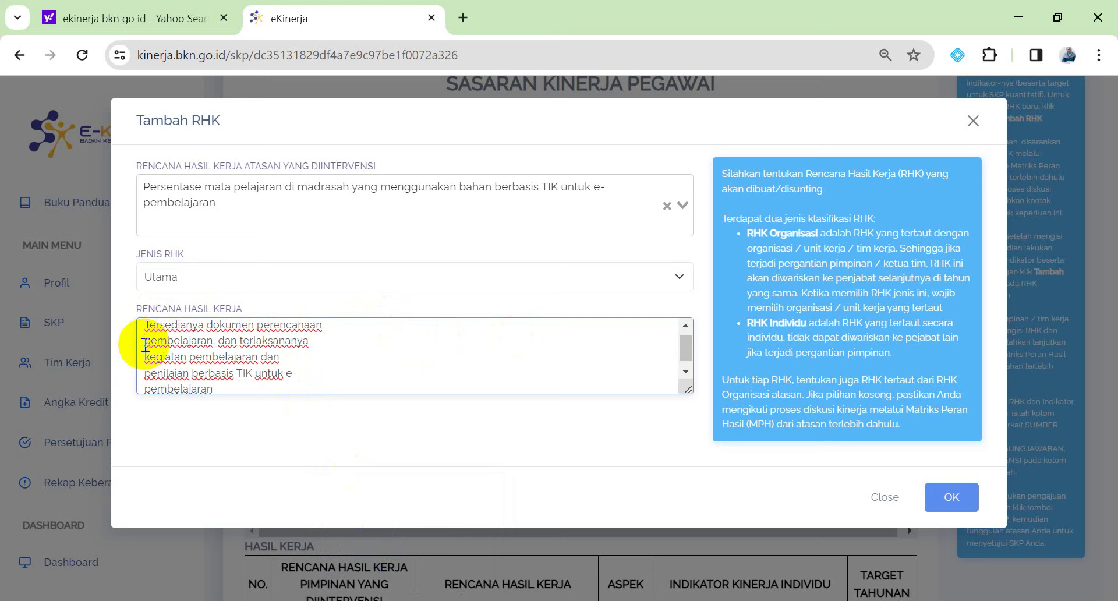
{"action": "key", "text": "BackSpace"}
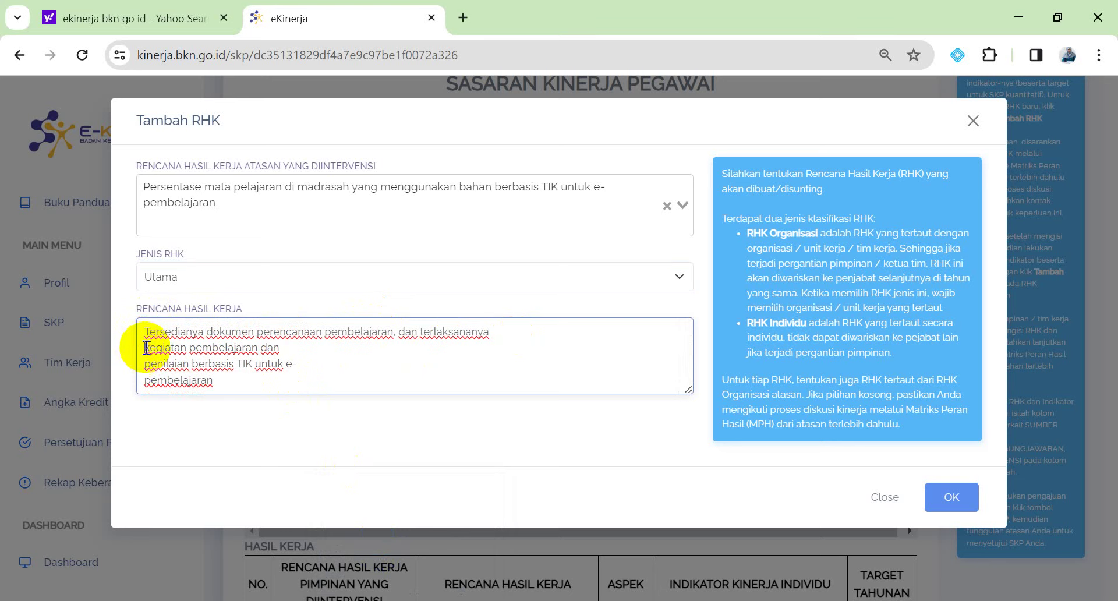
{"action": "key", "text": "BackSpace"}
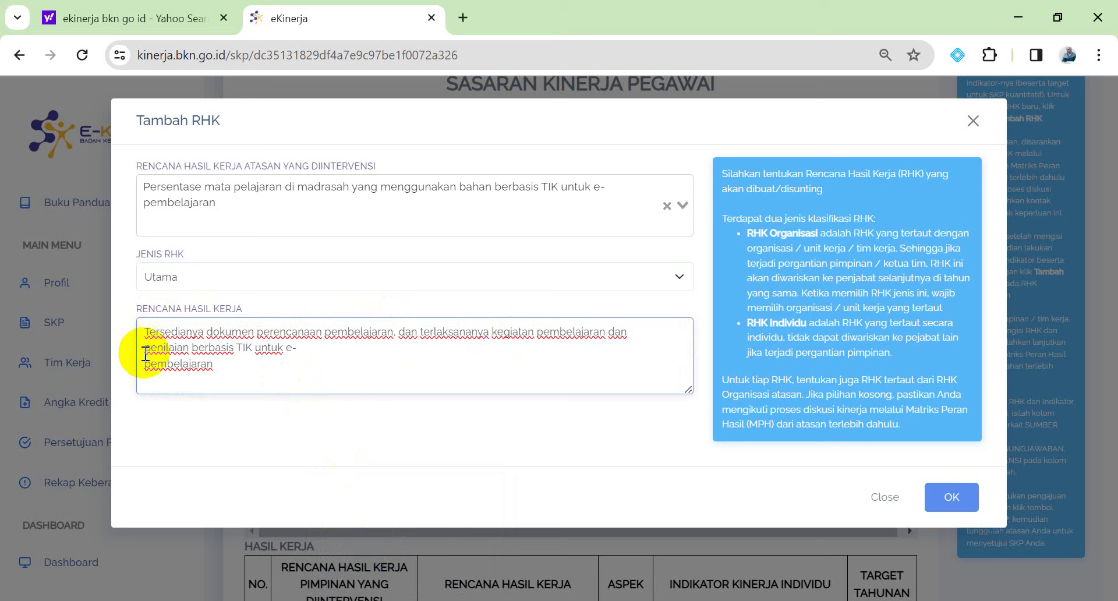
{"action": "left_click", "coordinate": [145, 365]}
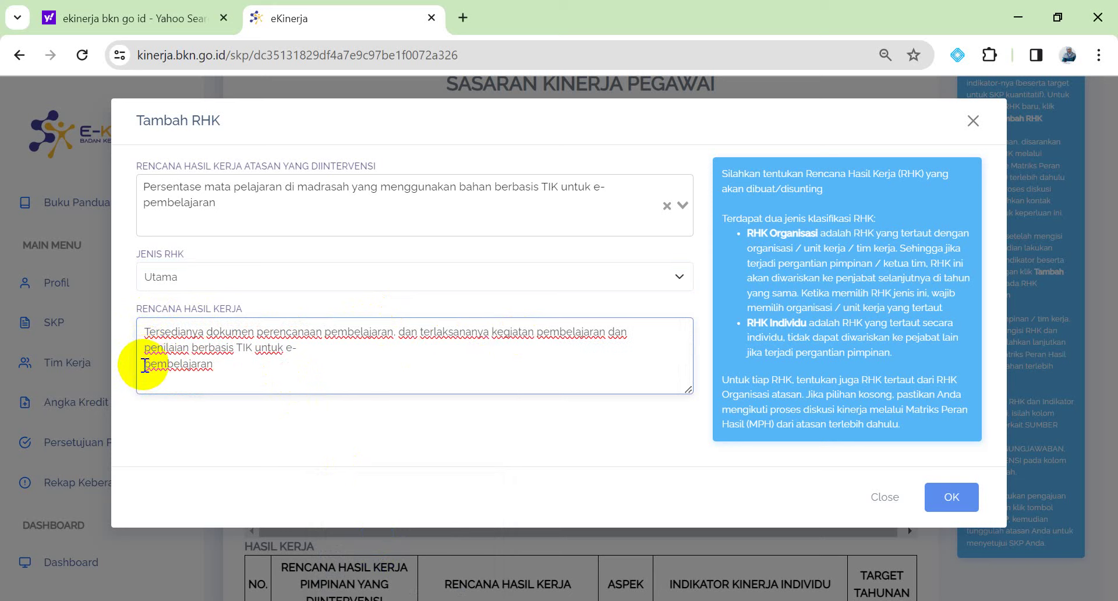
{"action": "key", "text": "BackSpace"}
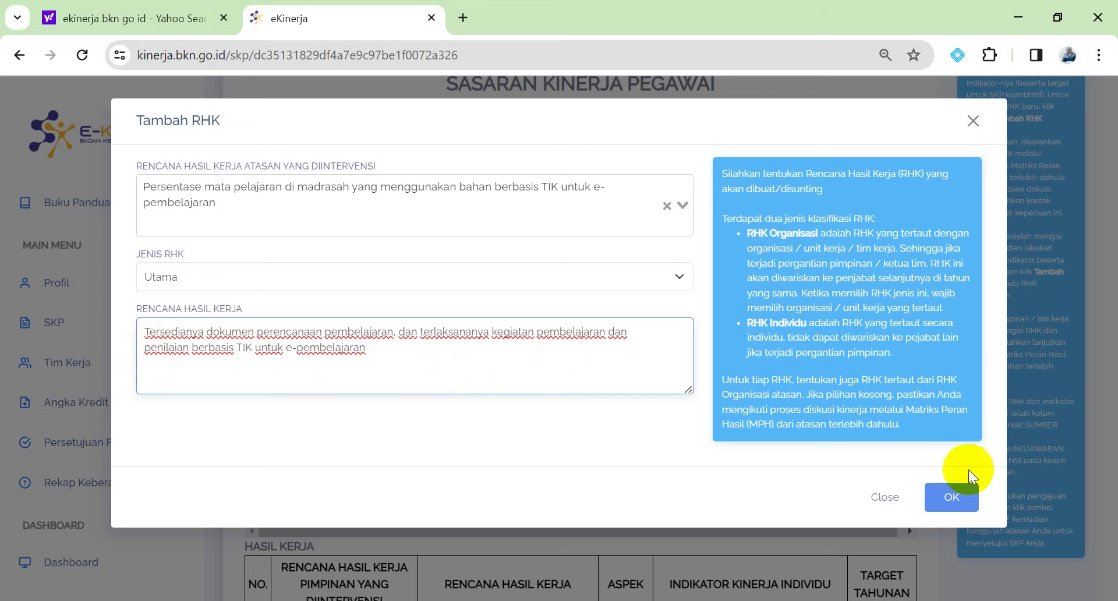
{"action": "left_click", "coordinate": [954, 499]}
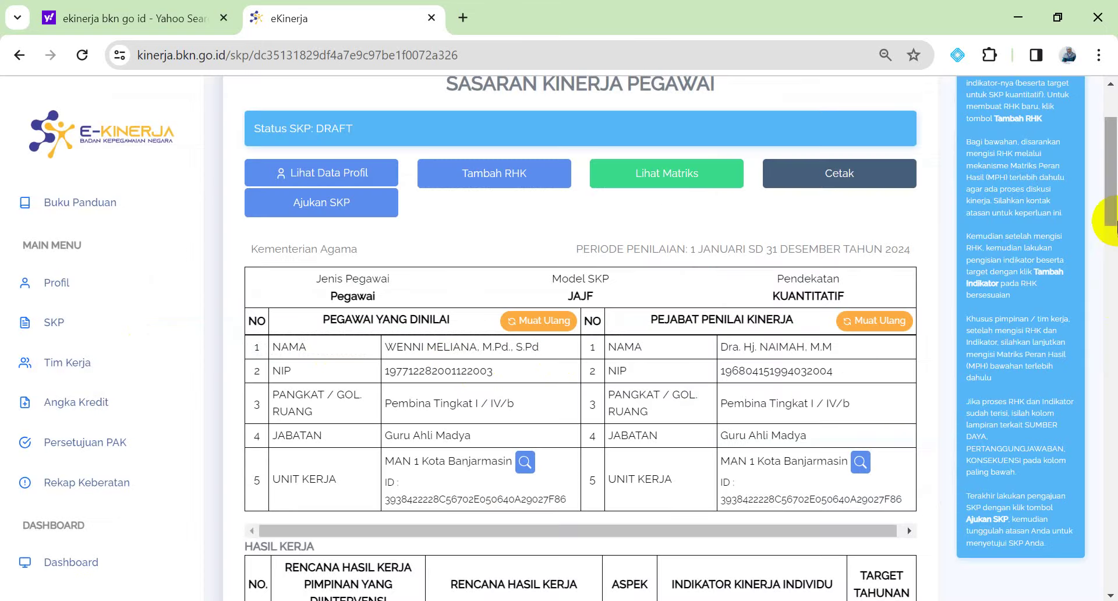
- Start the first indicator for the second main RHK and set its aspect to Kuantitas
{"action": "left_click_drag", "start_coordinate": [1115, 222], "coordinate": [1114, 347]}
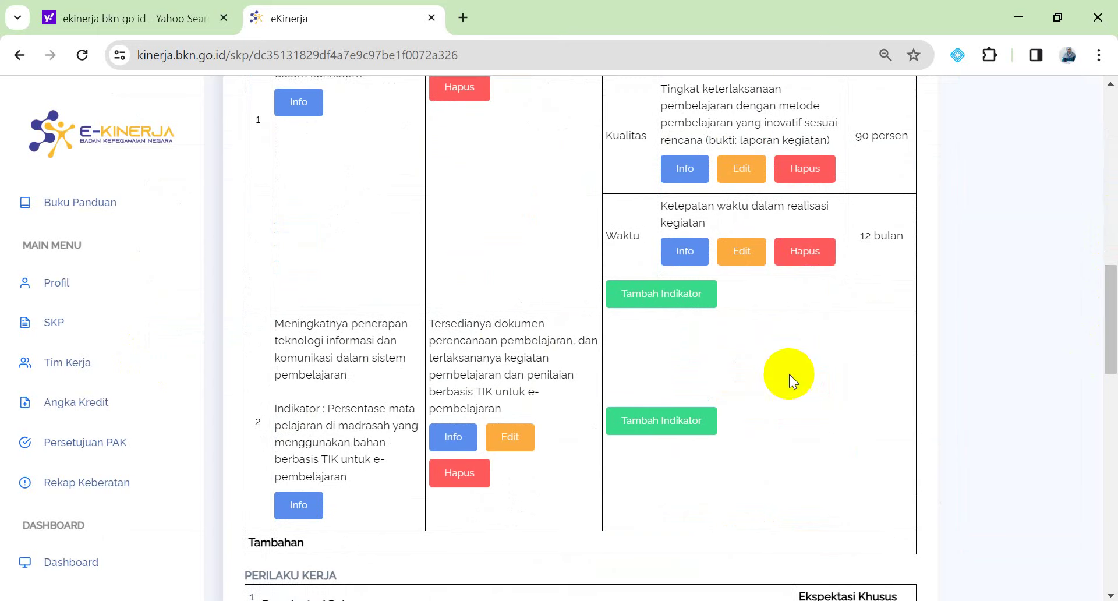
{"action": "left_click", "coordinate": [690, 424]}
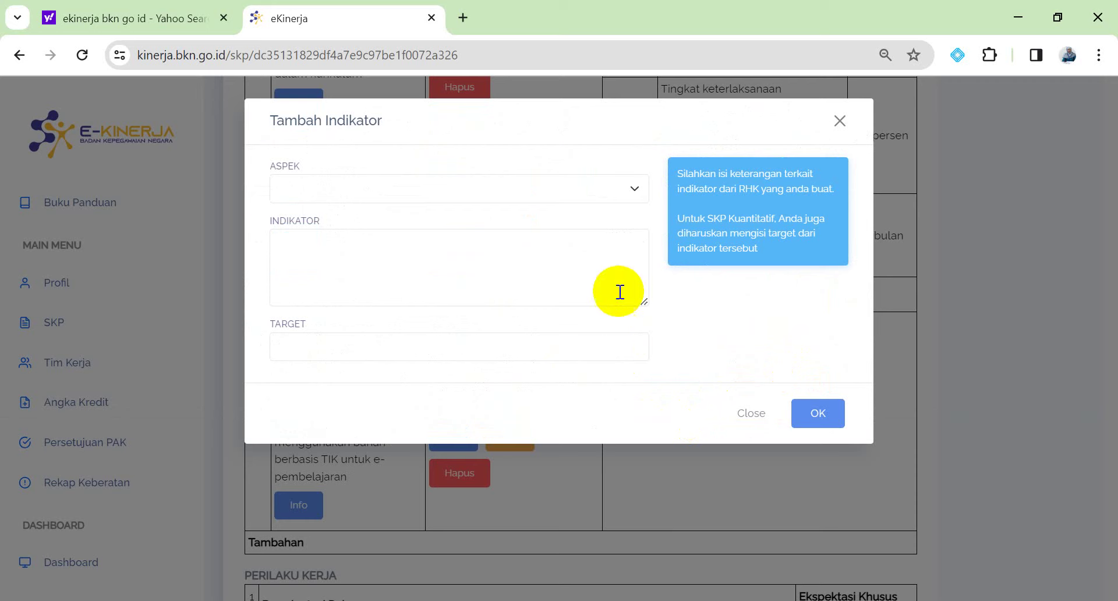
{"action": "left_click", "coordinate": [637, 188]}
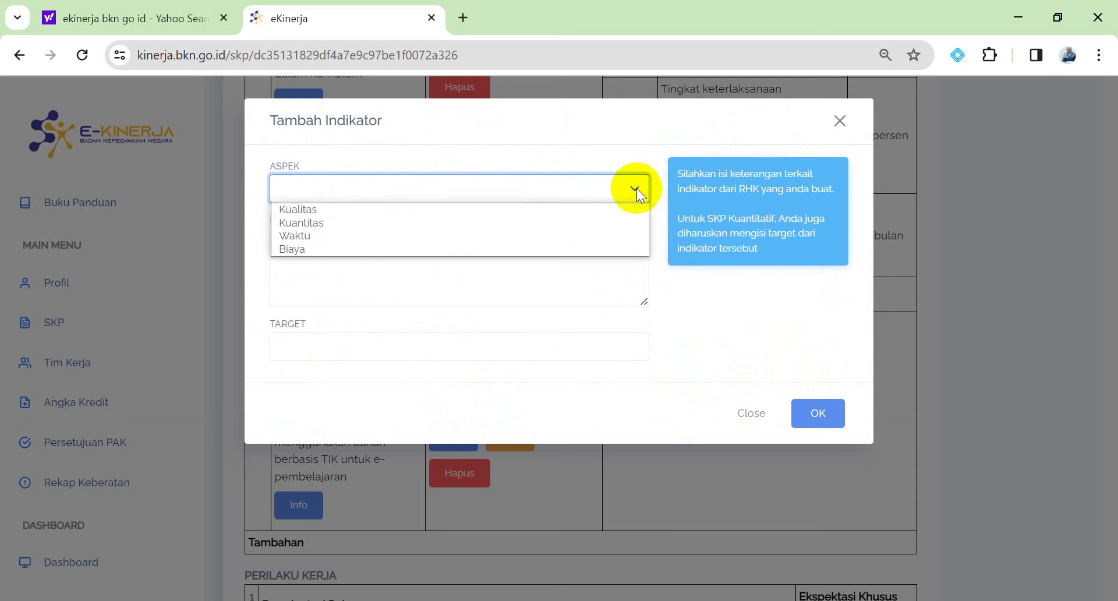
{"action": "left_click", "coordinate": [622, 218]}
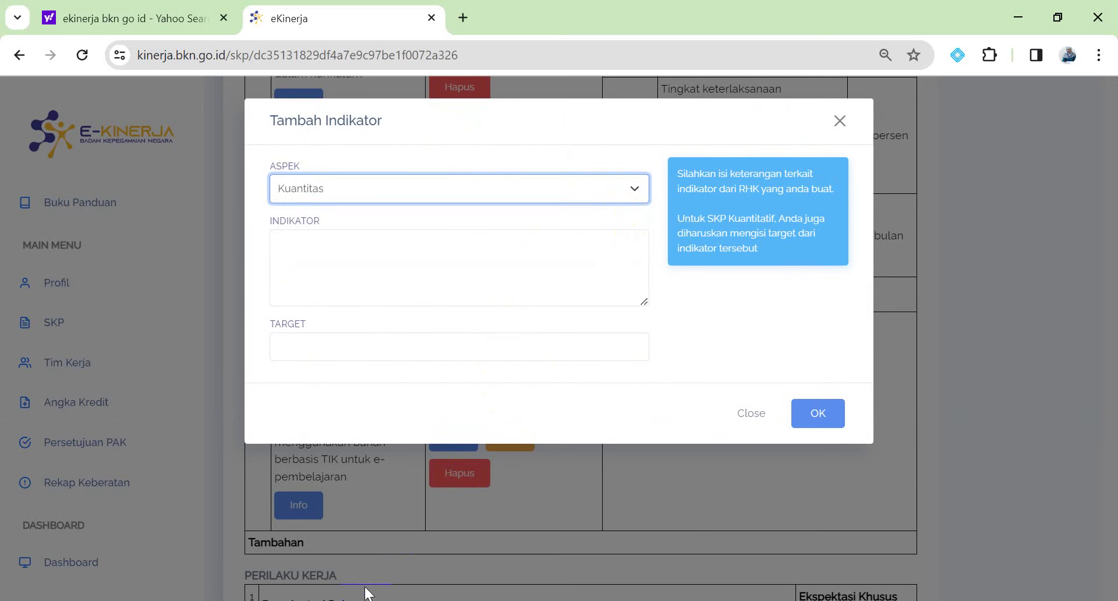
- Copy the second row's Kuantitas indicator text from the 2023 SKP PDF in Firefox into the new indicator's Indikator text in eKinerja
{"action": "mouse_move", "coordinate": [308, 600]}
{"action": "left_click", "coordinate": [285, 571]}
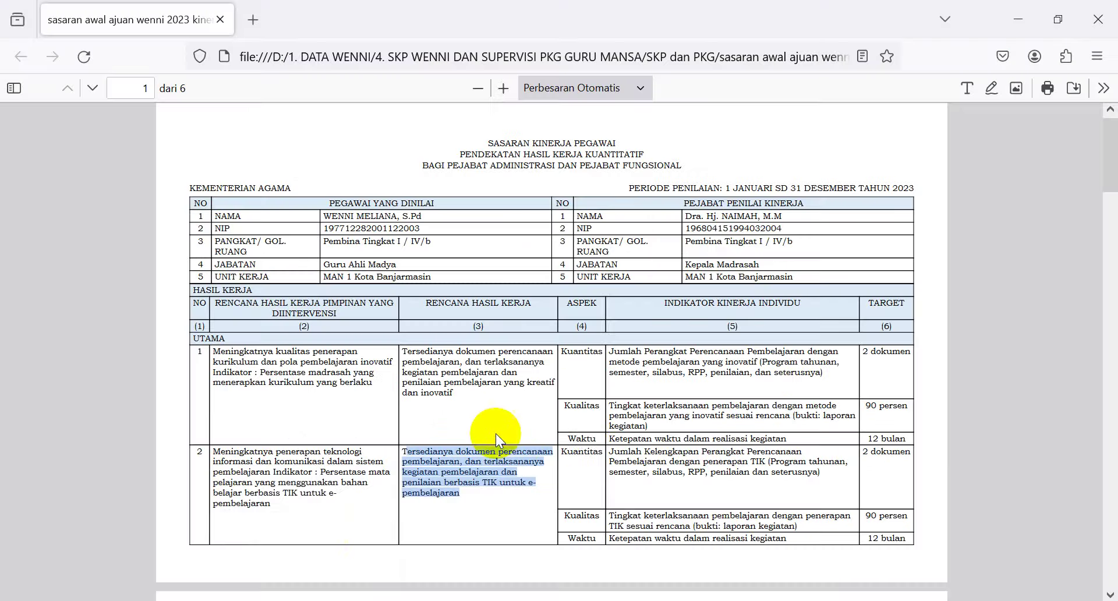
{"action": "left_click_drag", "start_coordinate": [609, 452], "coordinate": [819, 470]}
{"action": "key", "text": "ctrl+c"}
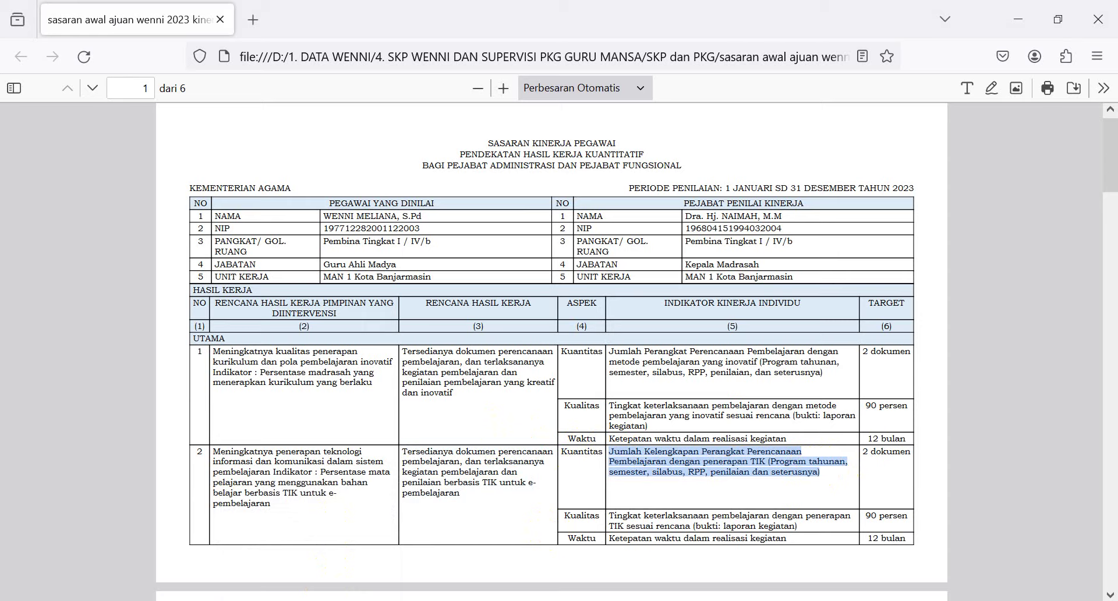
{"action": "left_click", "coordinate": [379, 563]}
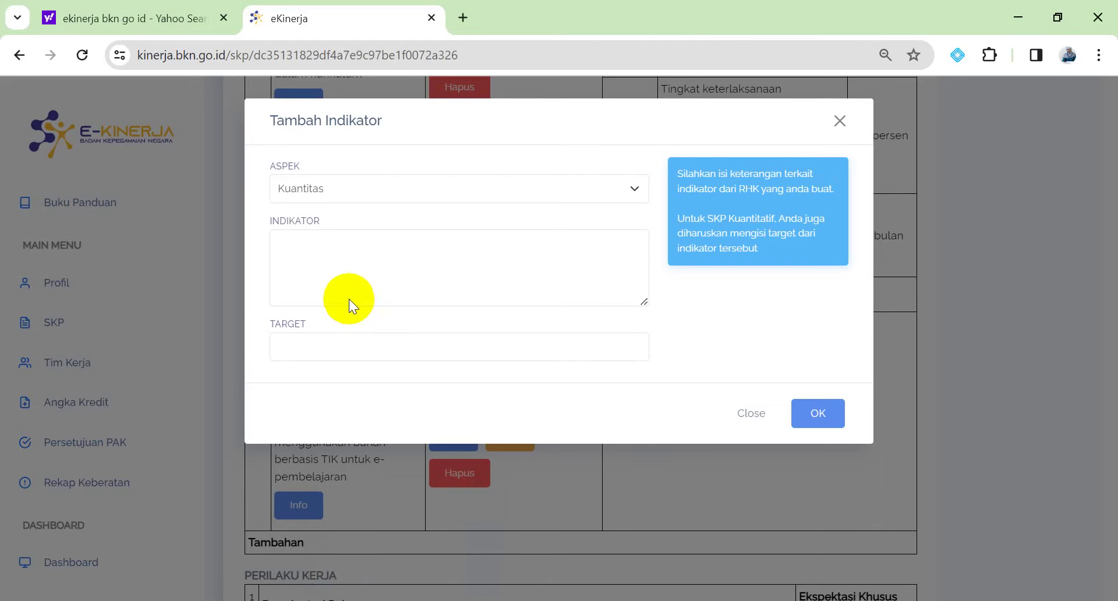
{"action": "left_click", "coordinate": [313, 243]}
{"action": "key", "text": "ctrl+v"}
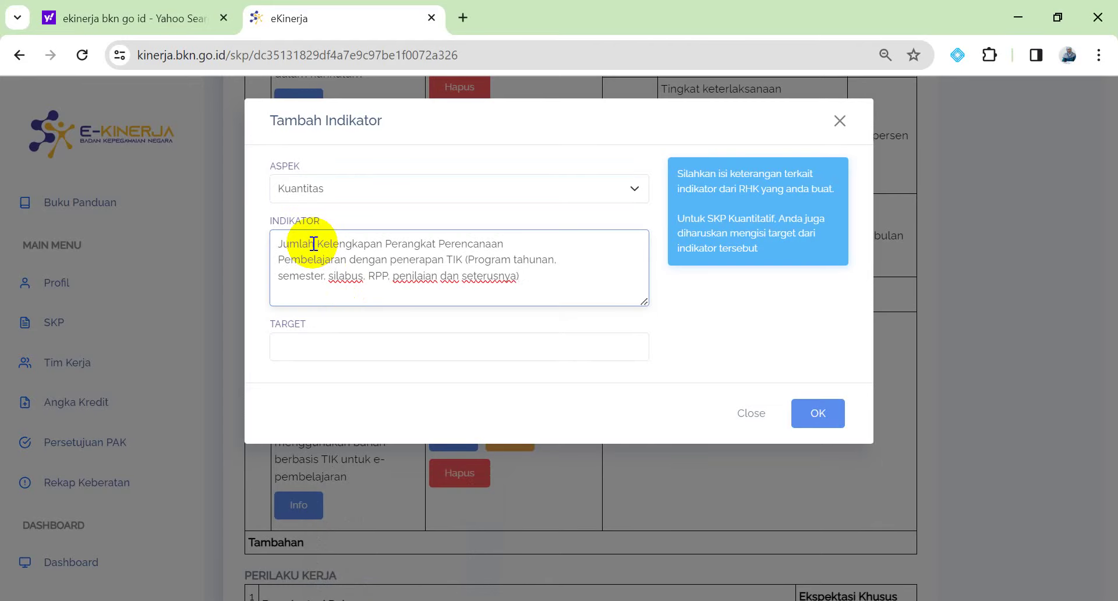
- Set the Kuantitas indicator's target to 2 dokumen and save the indicator
{"action": "left_click", "coordinate": [336, 351]}
{"action": "type", "text": "2 dokumen"}
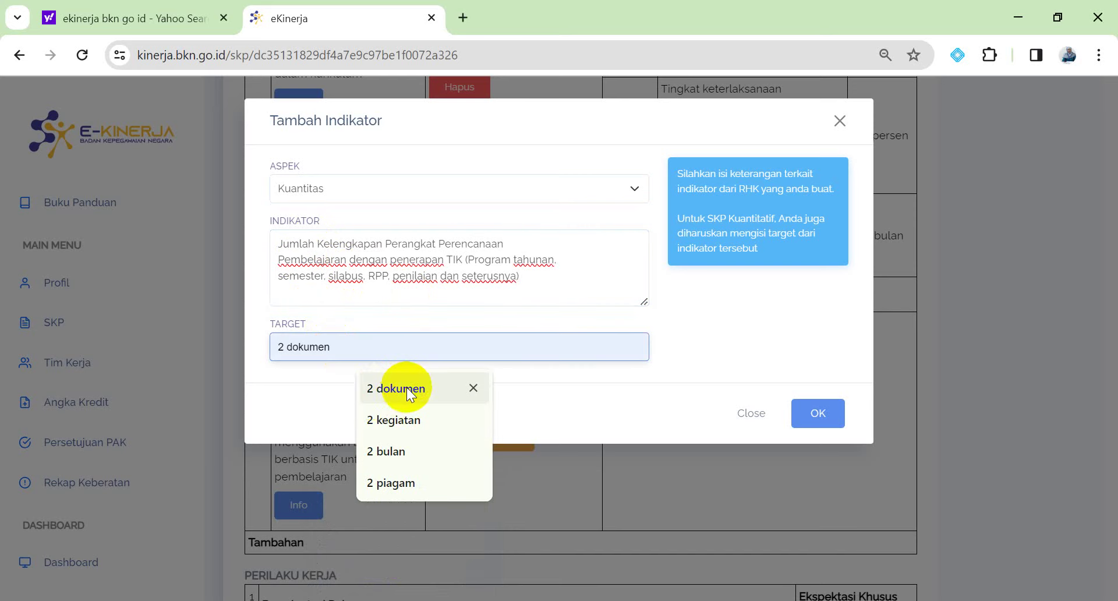
{"action": "left_click", "coordinate": [407, 386]}
{"action": "left_click", "coordinate": [812, 410]}
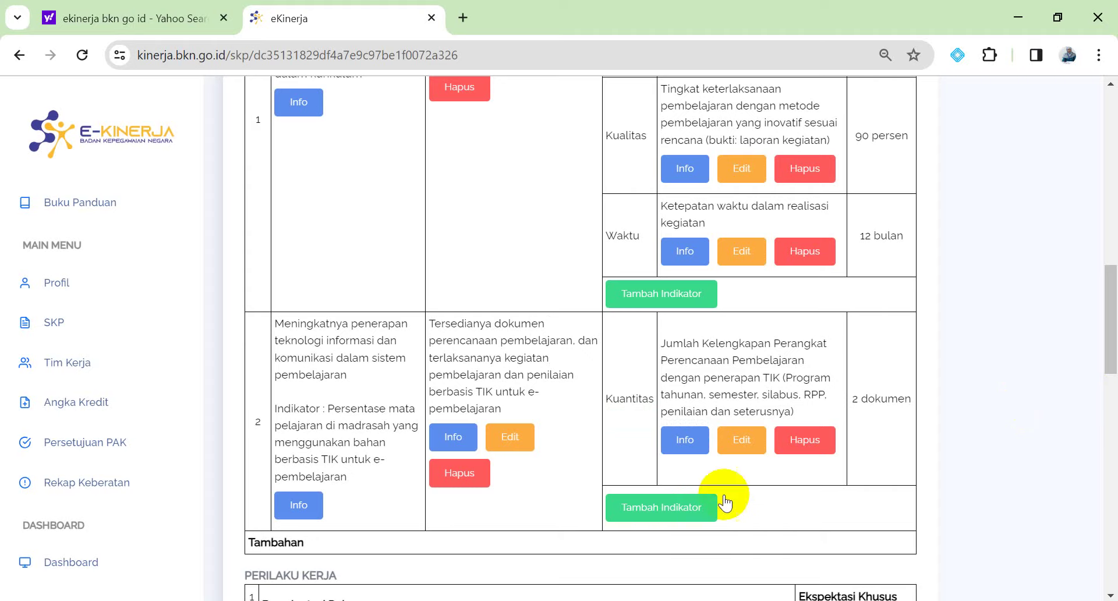
- Start a second indicator for the second main RHK and set its aspect to Kualitas
{"action": "left_click", "coordinate": [668, 512]}
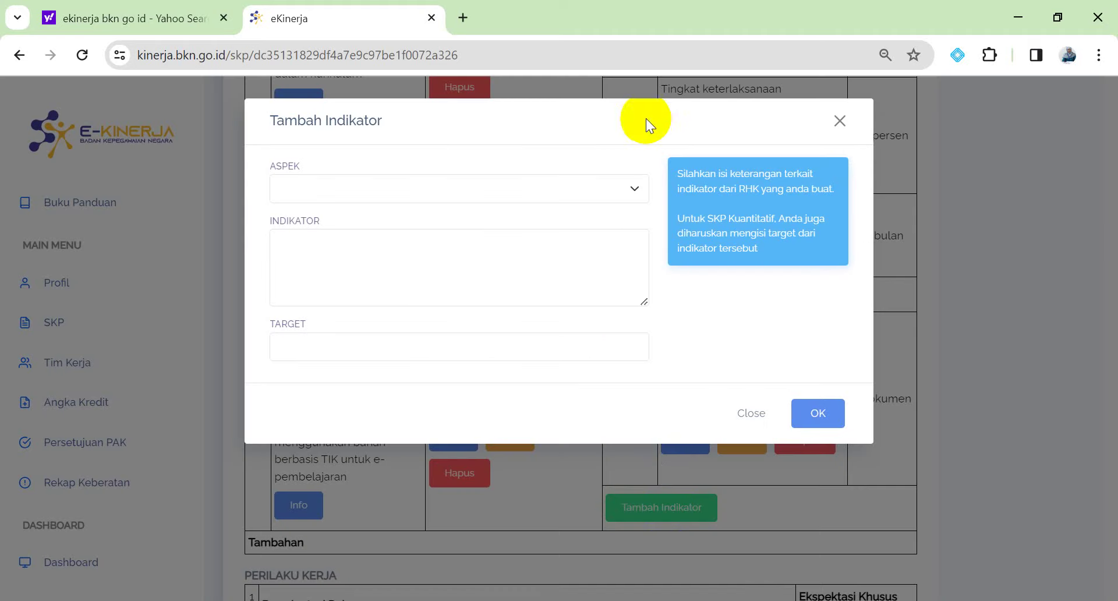
{"action": "left_click", "coordinate": [630, 186]}
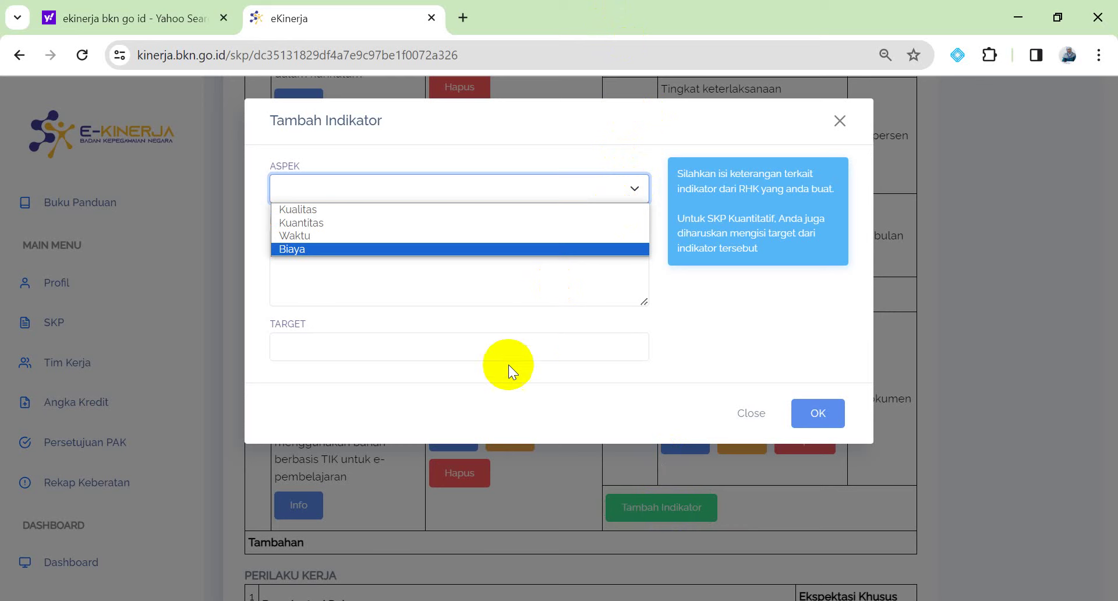
{"action": "left_click", "coordinate": [442, 210]}
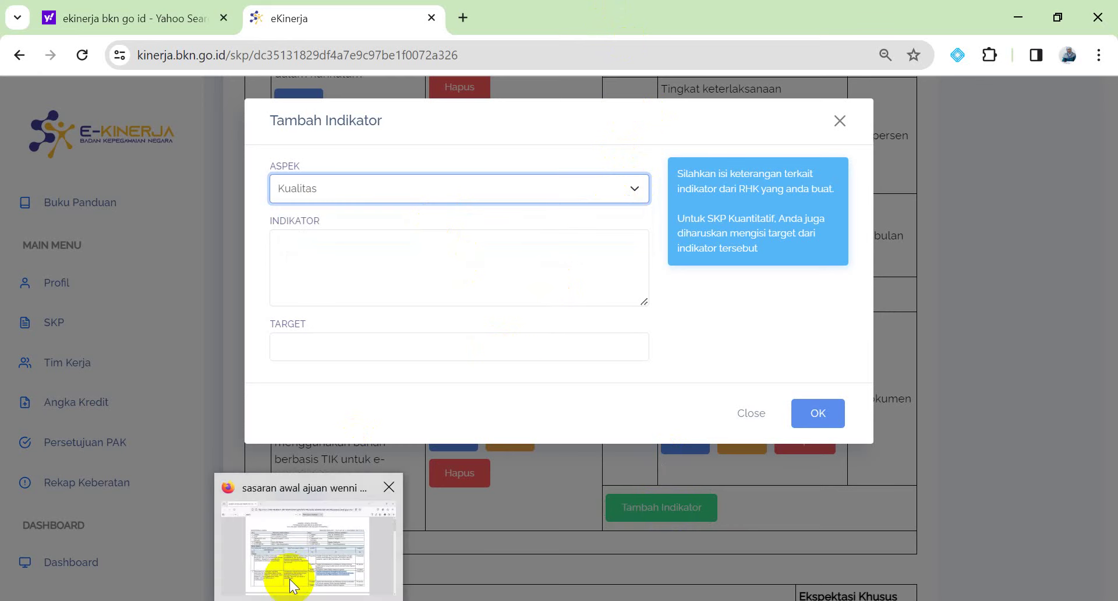
- Copy the second row's Kualitas indicator text from the 2023 SKP PDF in Firefox into the new indicator's Indikator text in eKinerja
{"action": "left_click", "coordinate": [287, 579]}
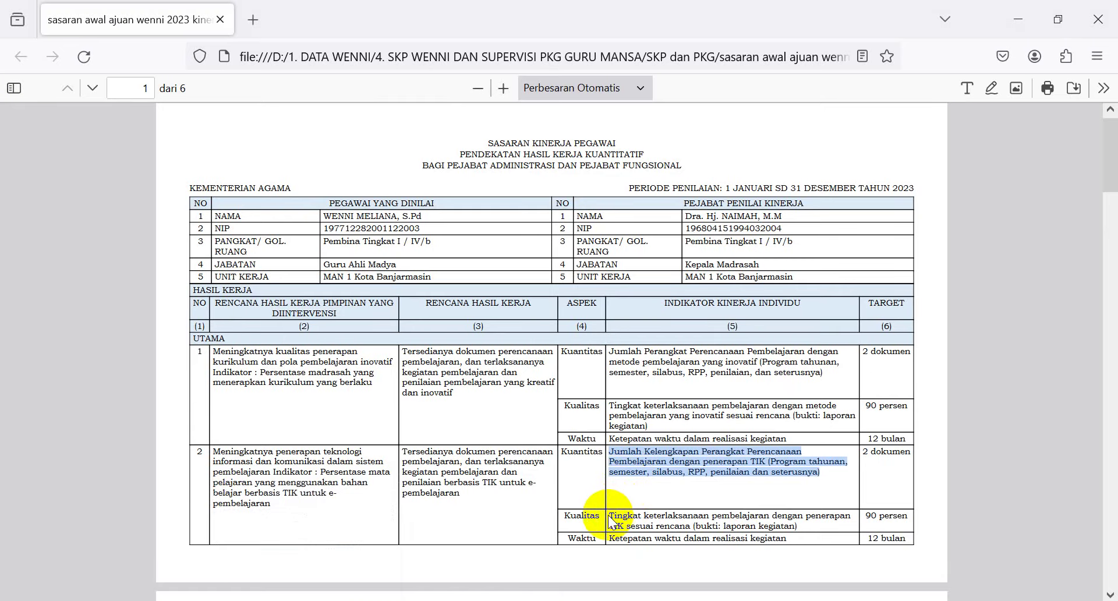
{"action": "left_click_drag", "start_coordinate": [610, 515], "coordinate": [796, 527]}
{"action": "key", "text": "ctrl+c"}
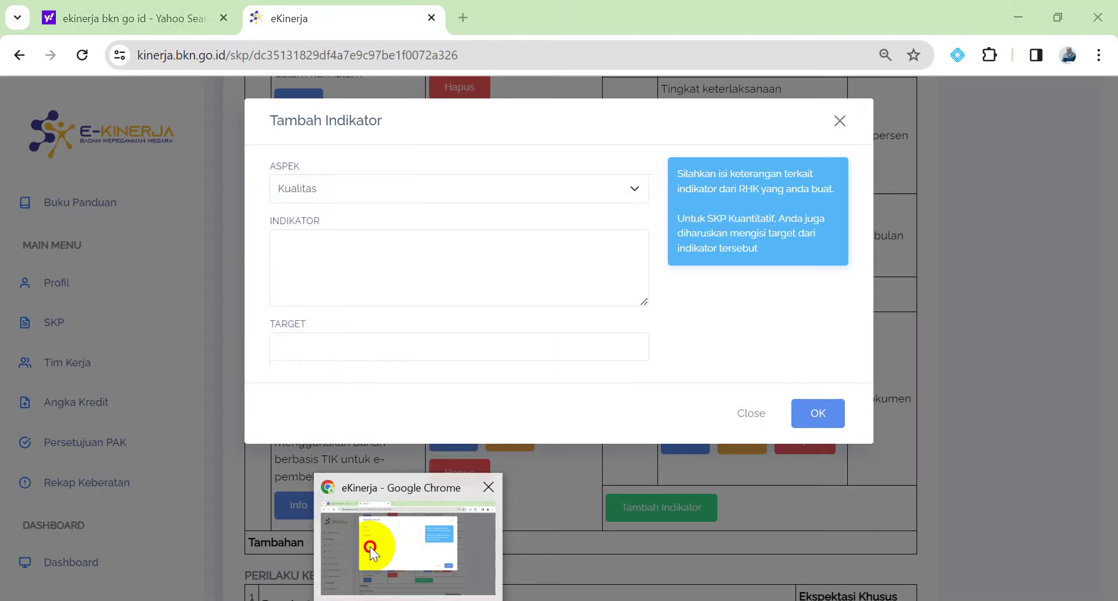
{"action": "left_click", "coordinate": [369, 546]}
{"action": "left_click", "coordinate": [292, 256]}
{"action": "key", "text": "ctrl+v"}
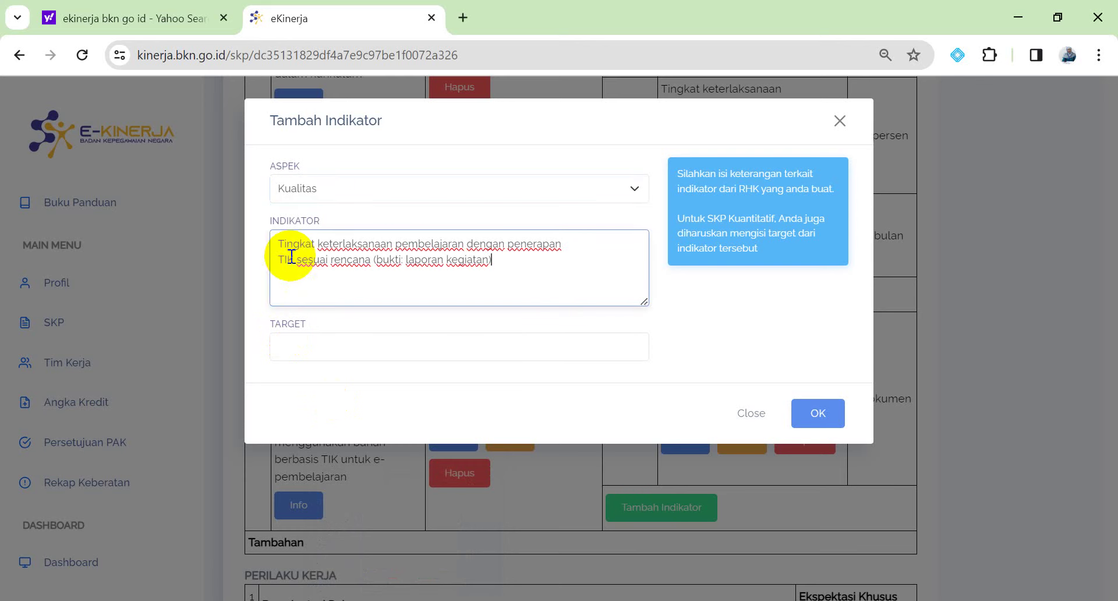
- Set the Kualitas indicator's target to 90 persen and save the indicator
{"action": "left_click", "coordinate": [307, 343]}
{"action": "left_click", "coordinate": [387, 391]}
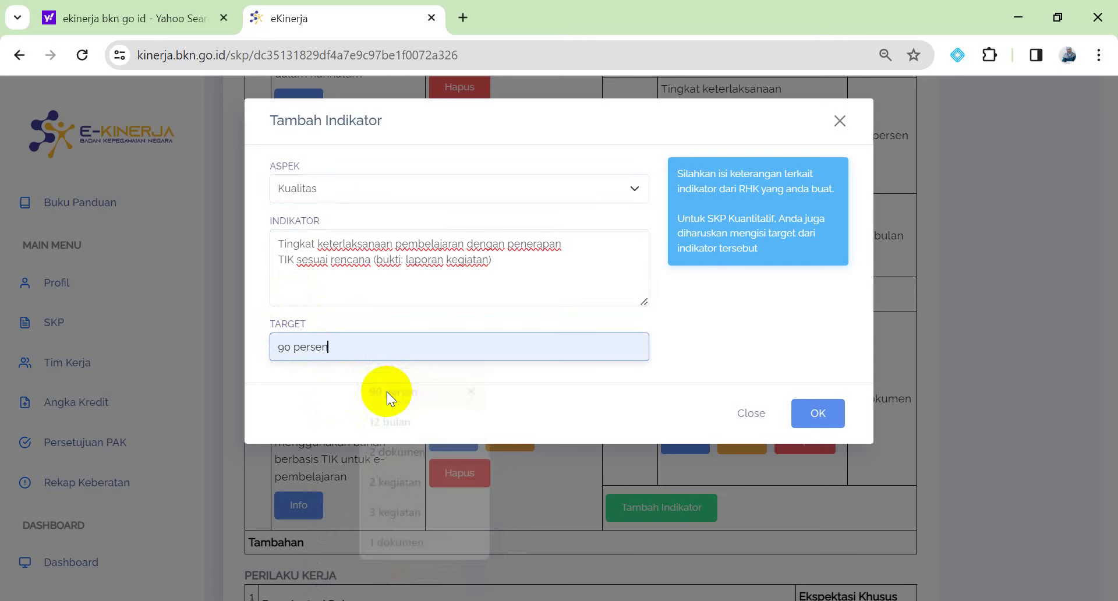
{"action": "left_click", "coordinate": [828, 413]}
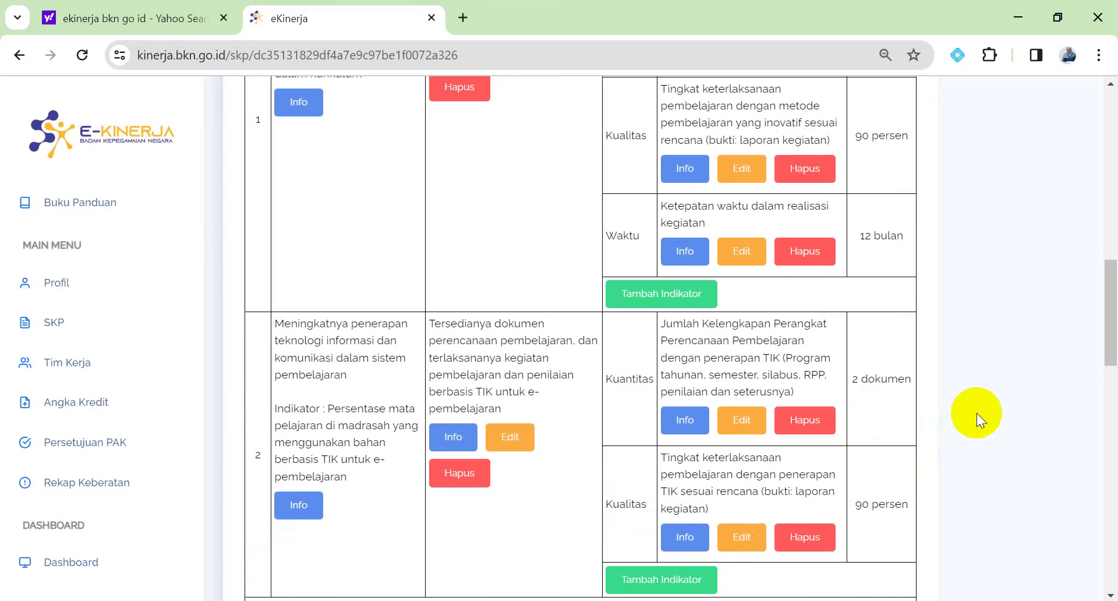
- Start a third indicator for the second main RHK and set its aspect to Waktu
{"action": "left_click", "coordinate": [636, 585]}
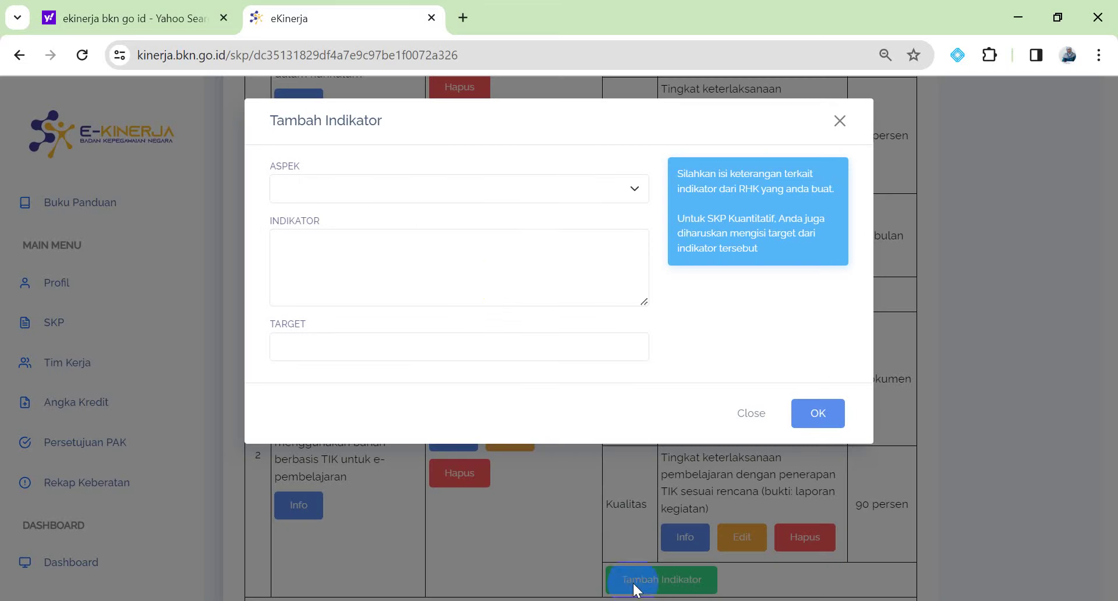
{"action": "left_click", "coordinate": [630, 194]}
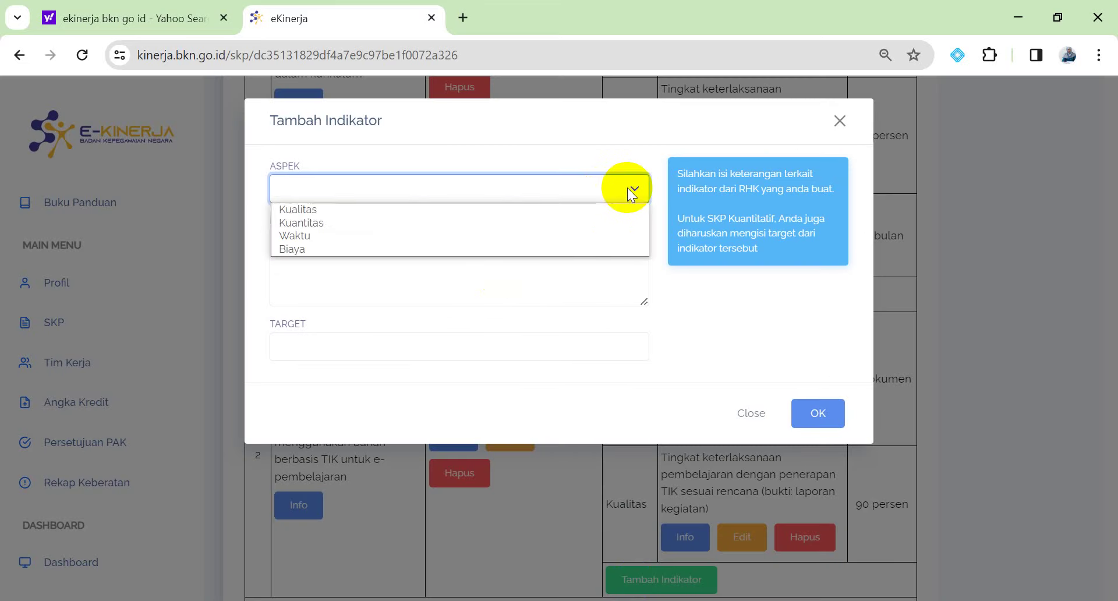
{"action": "left_click", "coordinate": [580, 239]}
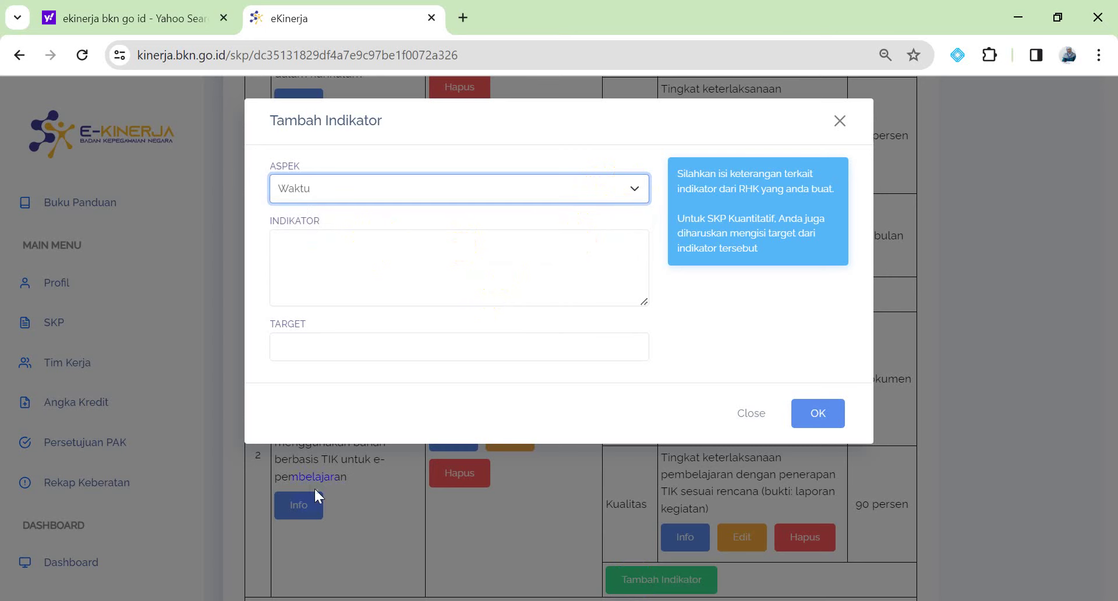
- Copy the second row's Waktu indicator text from the 2023 SKP PDF in Firefox into the new indicator's Indikator text in eKinerja
{"action": "left_click", "coordinate": [269, 558]}
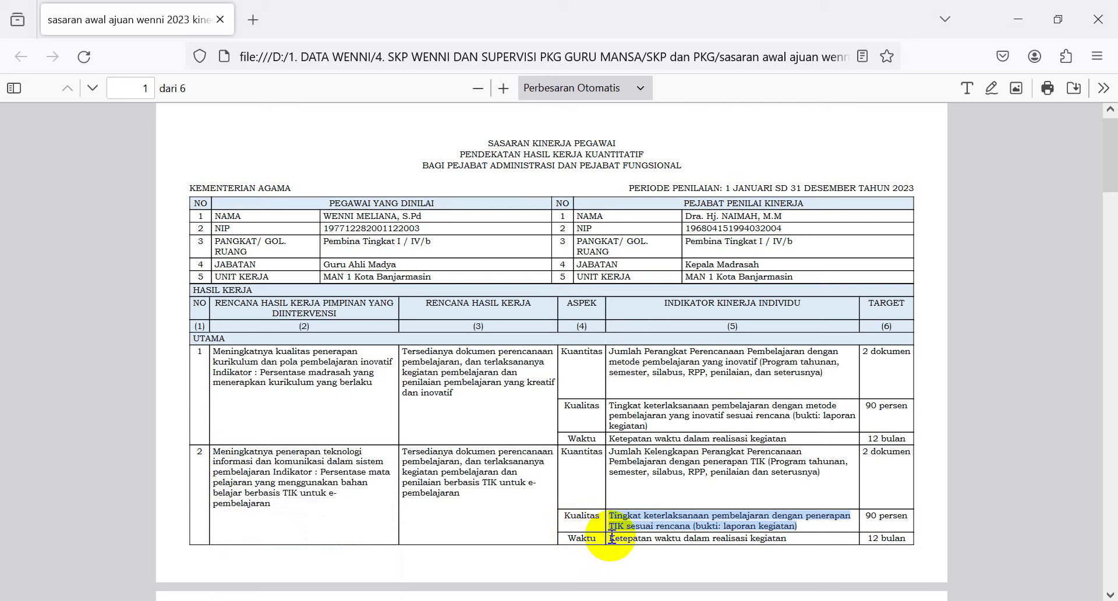
{"action": "left_click_drag", "start_coordinate": [608, 540], "coordinate": [788, 542]}
{"action": "key", "text": "ctrl+c"}
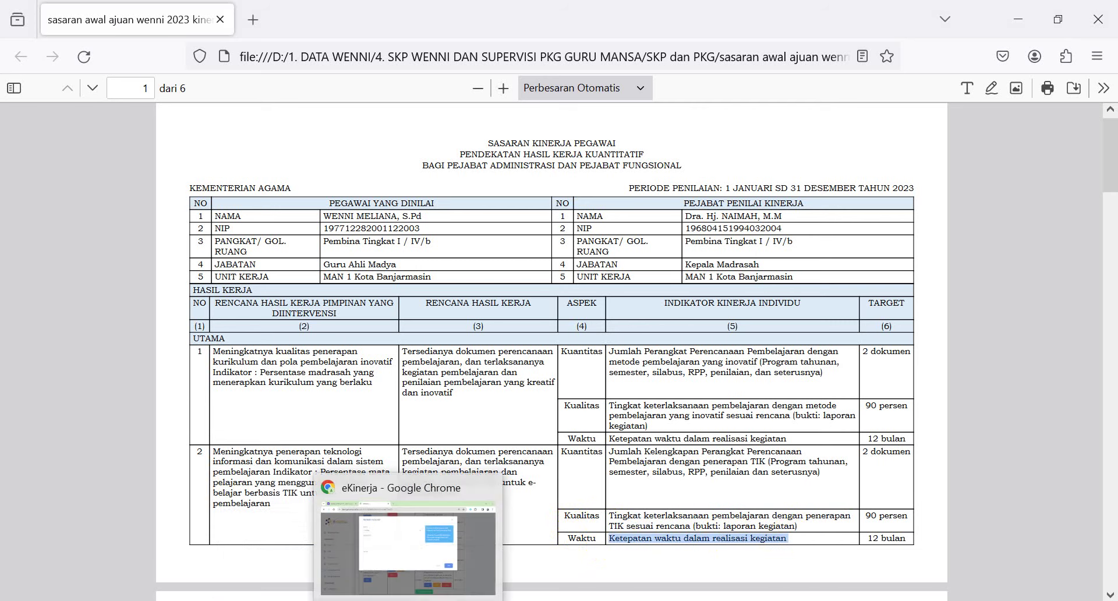
{"action": "left_click", "coordinate": [381, 544]}
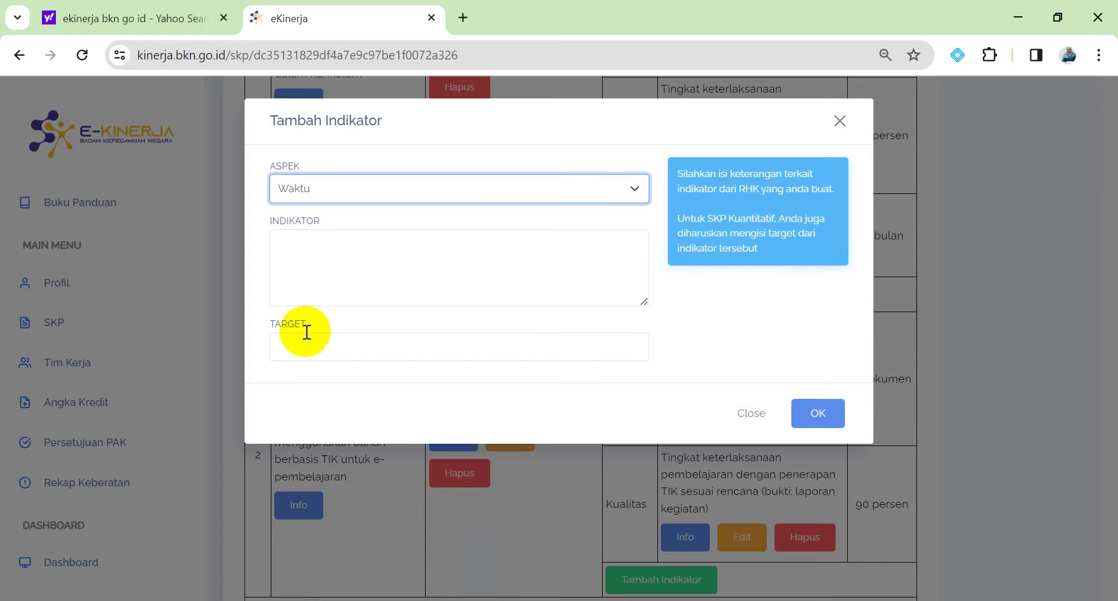
{"action": "left_click", "coordinate": [301, 350]}
{"action": "key", "text": "ctrl+v"}
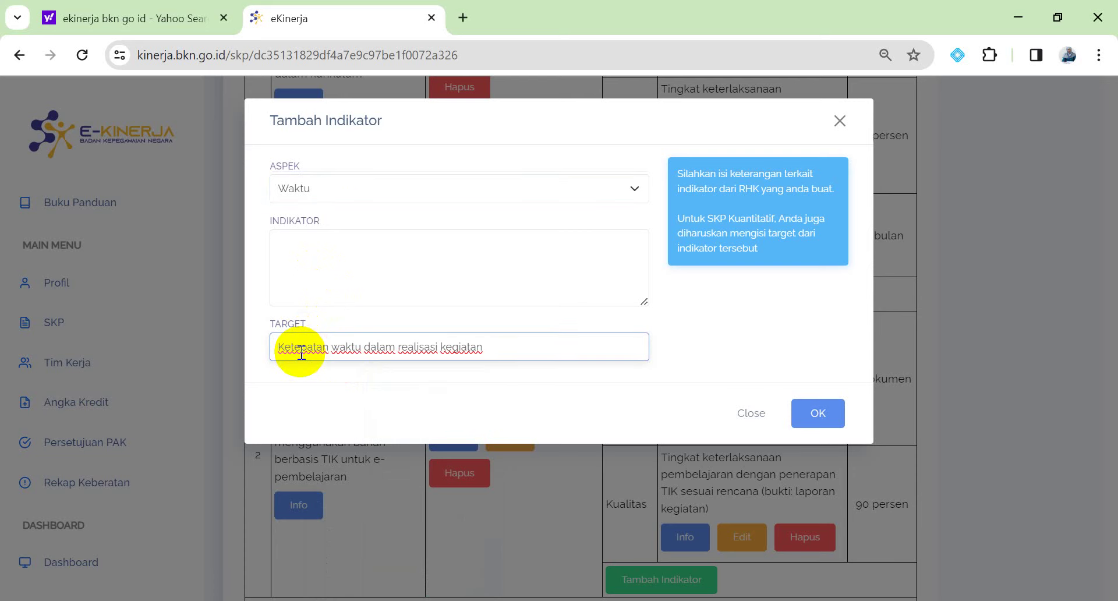
{"action": "left_click", "coordinate": [312, 257]}
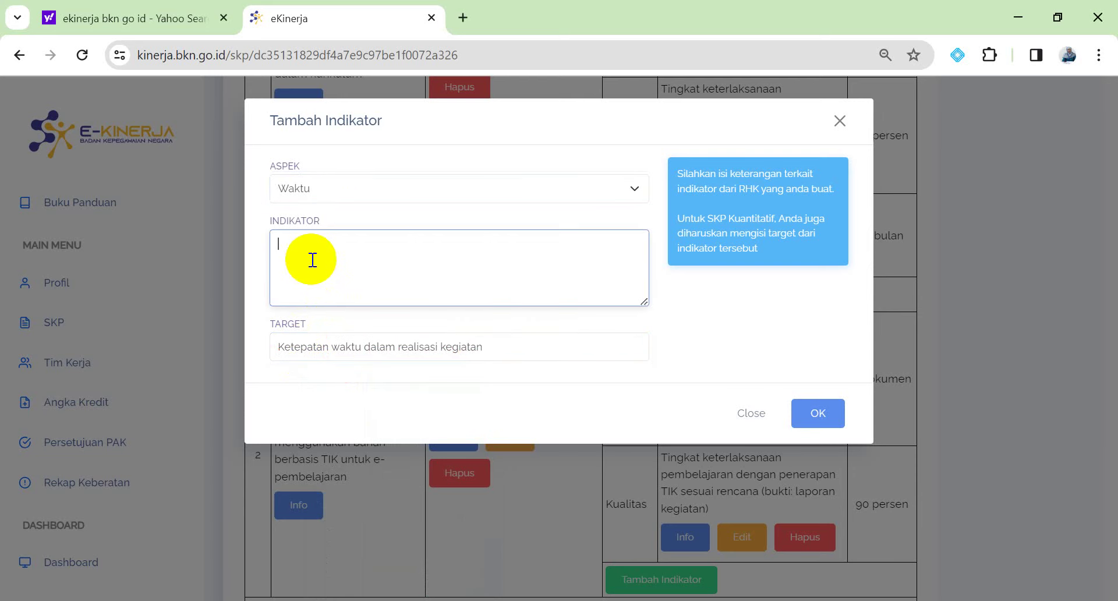
{"action": "key", "text": "ctrl+v"}
- Replace the misplaced text in the Waktu indicator's target with 12 bulan and save the indicator
{"action": "left_click", "coordinate": [490, 349]}
{"action": "key", "text": "BackSpace"}
{"action": "key", "text": "BackSpace"}
{"action": "key", "text": "BackSpace"}
{"action": "key", "text": "BackSpace"}
{"action": "key", "text": "BackSpace"}
{"action": "key", "text": "BackSpace"}
{"action": "key", "text": "BackSpace"}
{"action": "key", "text": "BackSpace"}
{"action": "key", "text": "BackSpace"}
{"action": "key", "text": "BackSpace"}
{"action": "key", "text": "BackSpace"}
{"action": "key", "text": "BackSpace"}
{"action": "key", "text": "BackSpace"}
{"action": "key", "text": "BackSpace"}
{"action": "key", "text": "BackSpace"}
{"action": "key", "text": "BackSpace"}
{"action": "key", "text": "BackSpace"}
{"action": "key", "text": "BackSpace"}
{"action": "key", "text": "BackSpace"}
{"action": "key", "text": "BackSpace"}
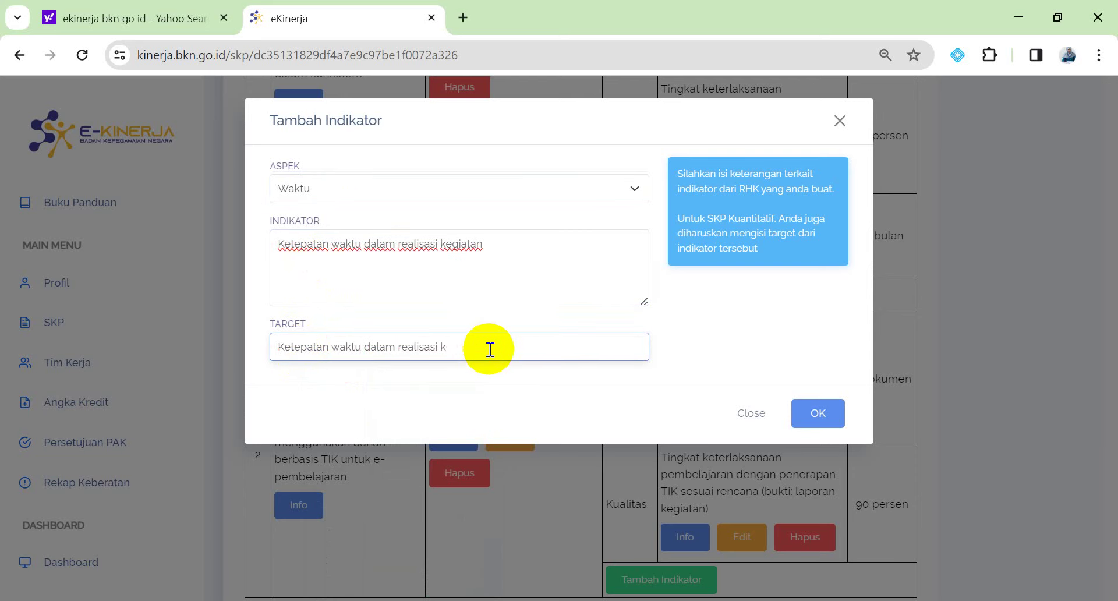
{"action": "type", "text": "12"}
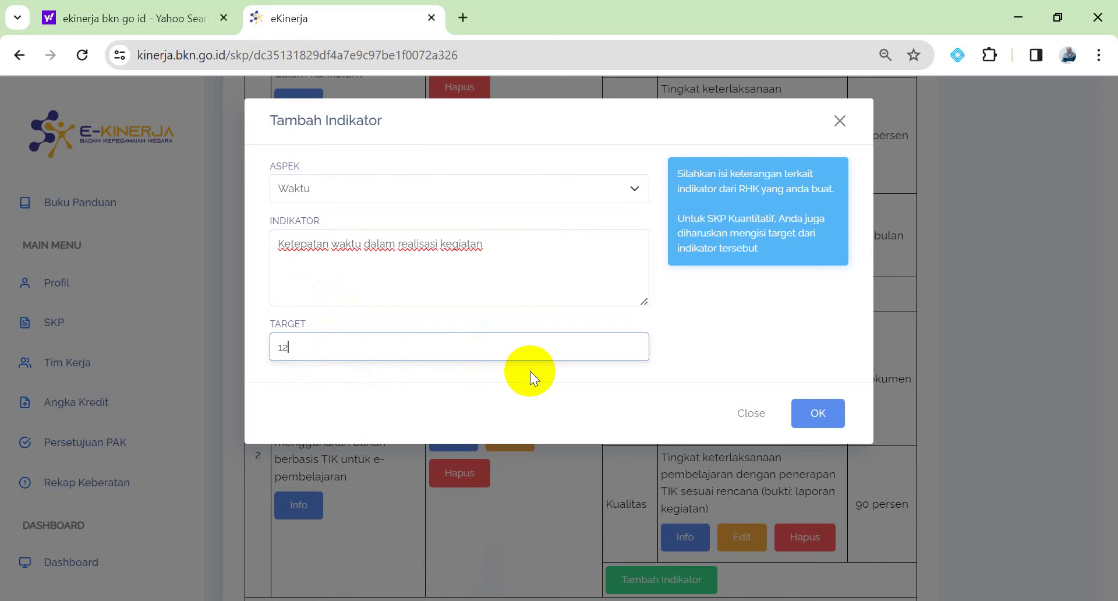
{"action": "type", "text": " b"}
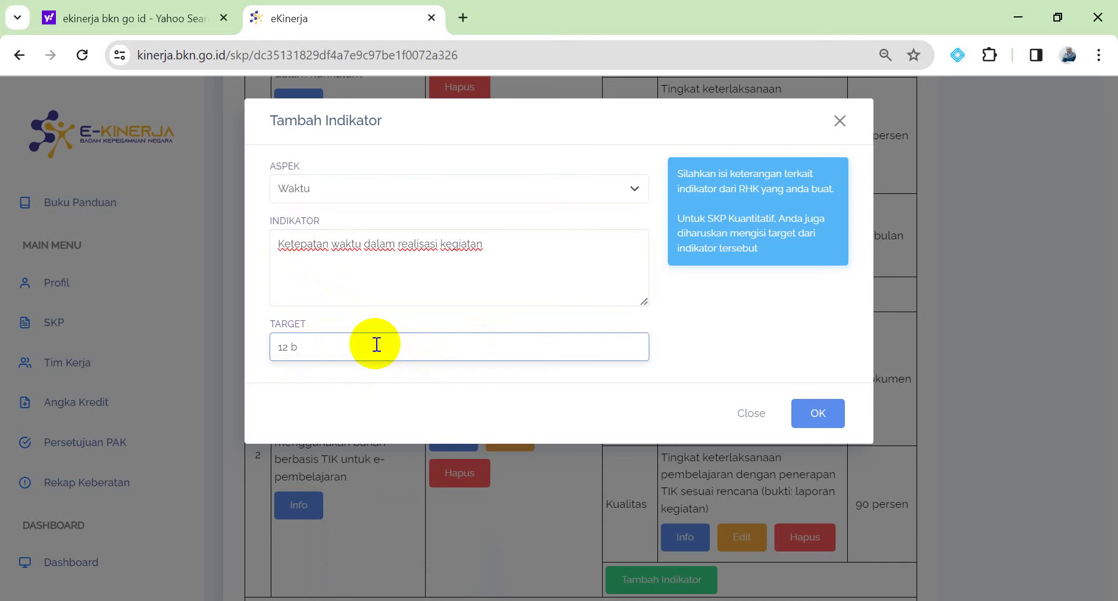
{"action": "key", "text": "BackSpace"}
{"action": "key", "text": "BackSpace"}
{"action": "key", "text": "BackSpace"}
{"action": "key", "text": "BackSpace"}
{"action": "type", "text": "12"}
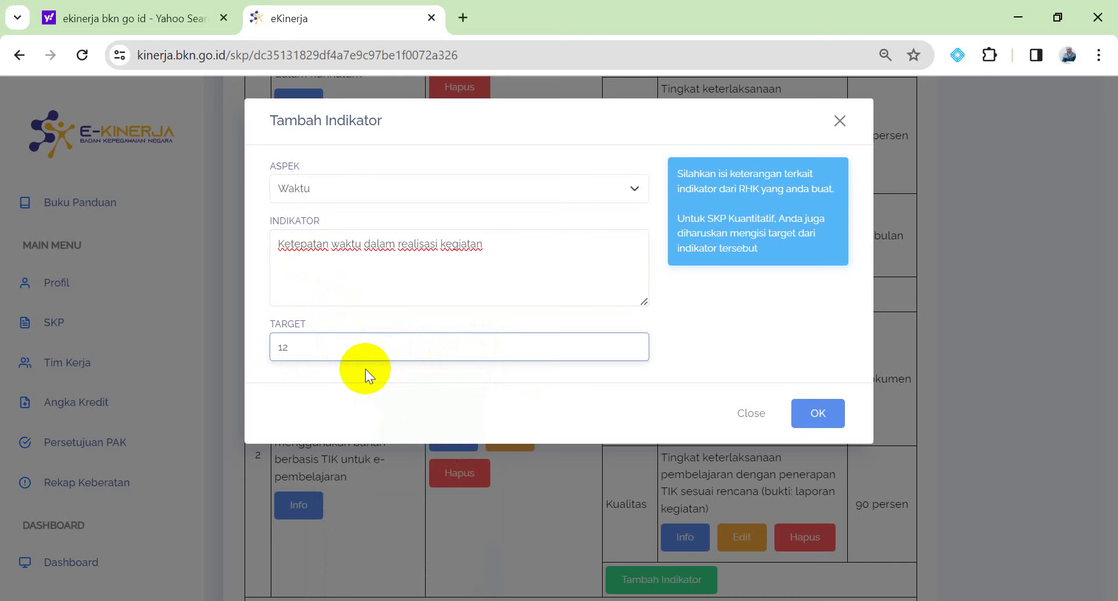
{"action": "type", "text": " bulan"}
{"action": "left_click", "coordinate": [801, 408]}
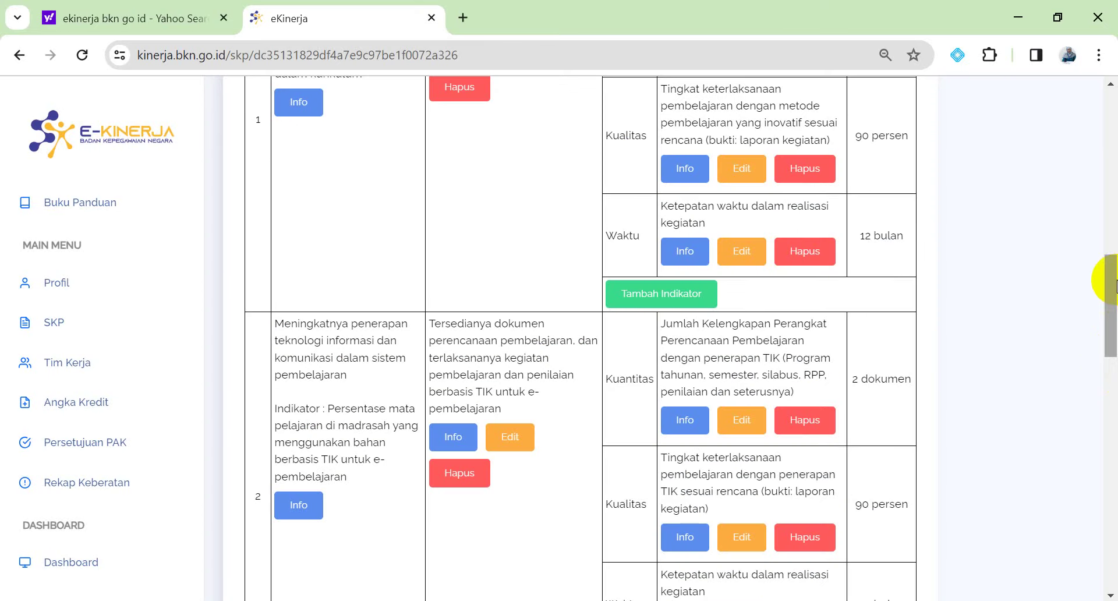
{"action": "left_click_drag", "start_coordinate": [1113, 281], "coordinate": [1113, 303]}
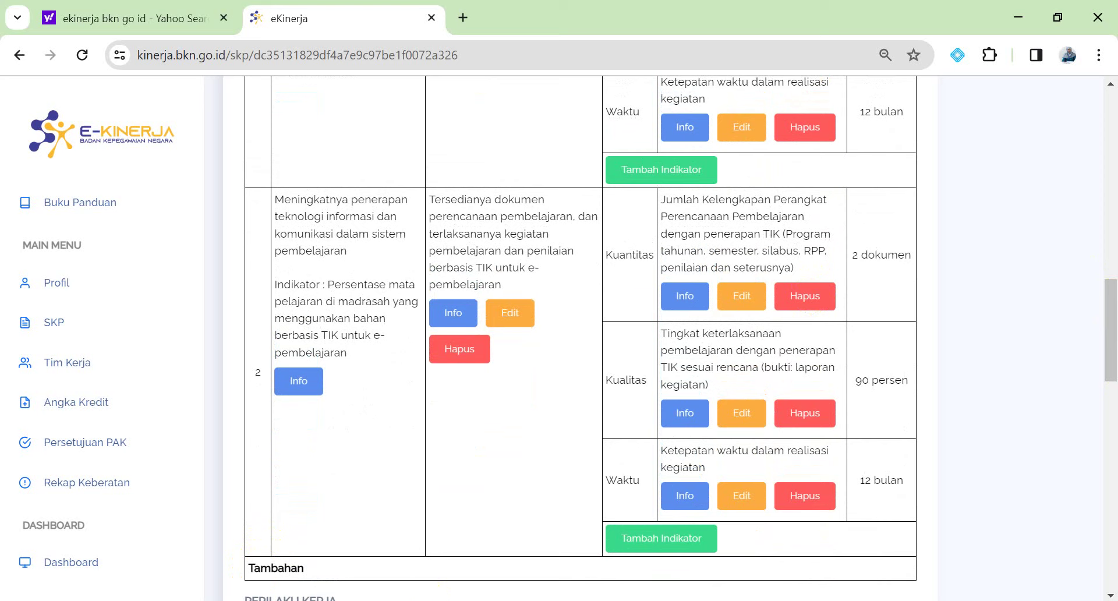
{"action": "mouse_move", "coordinate": [408, 600]}
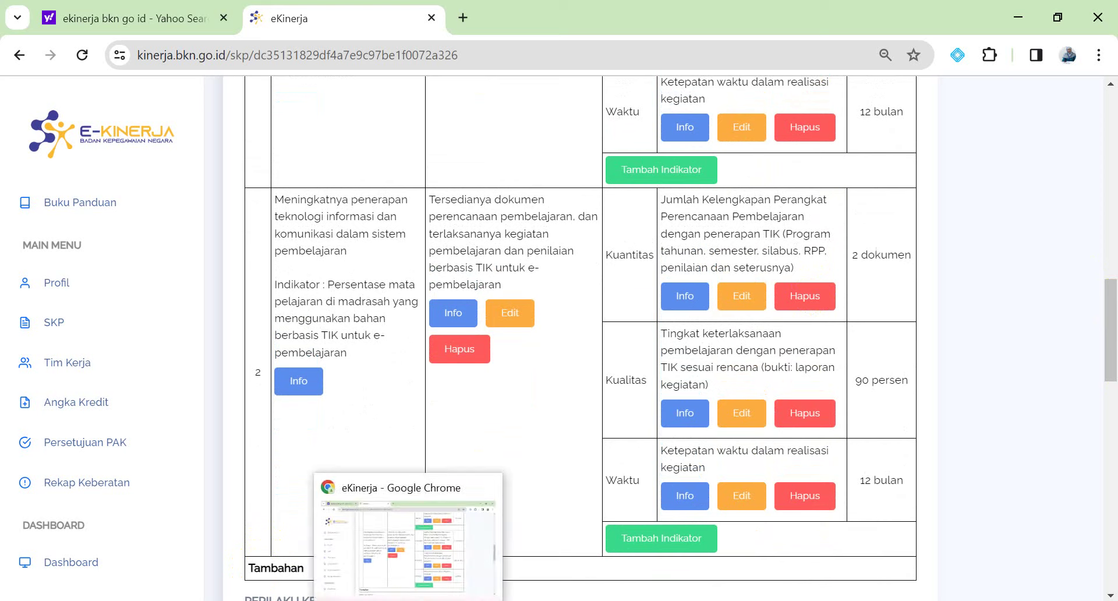